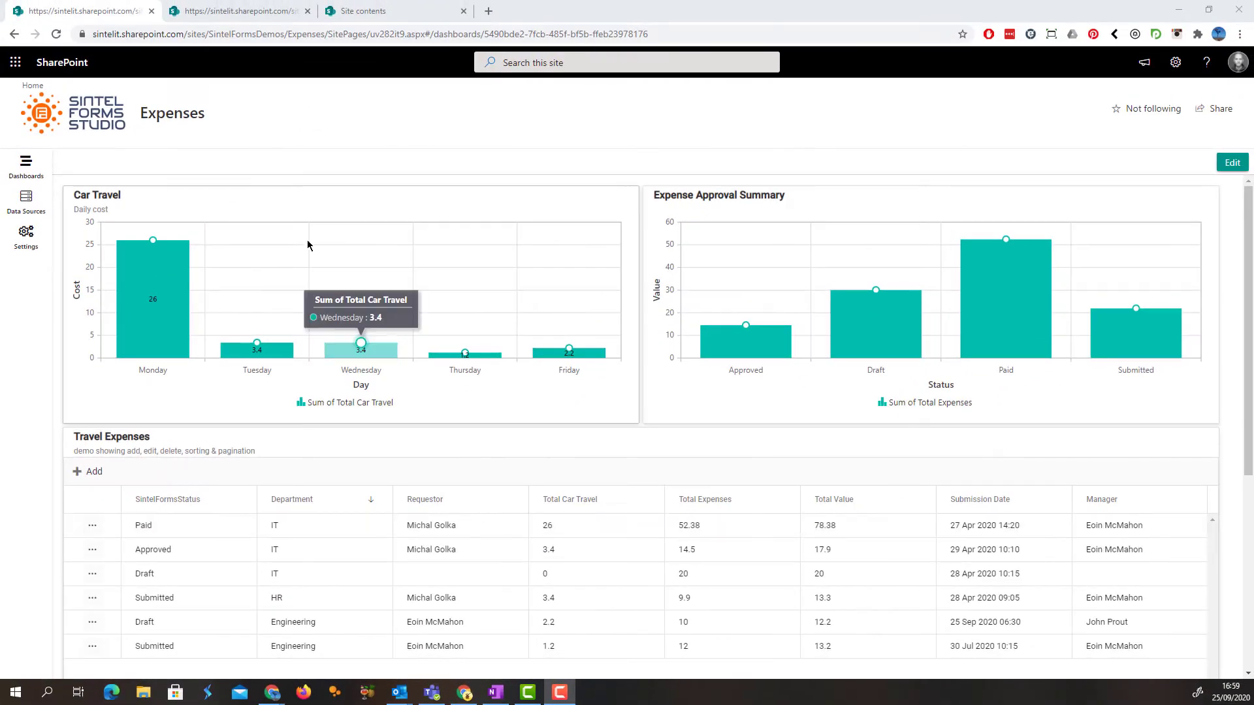
# Create a local data source named Test that connects to the Expenses list
pyautogui.click(229, 13)
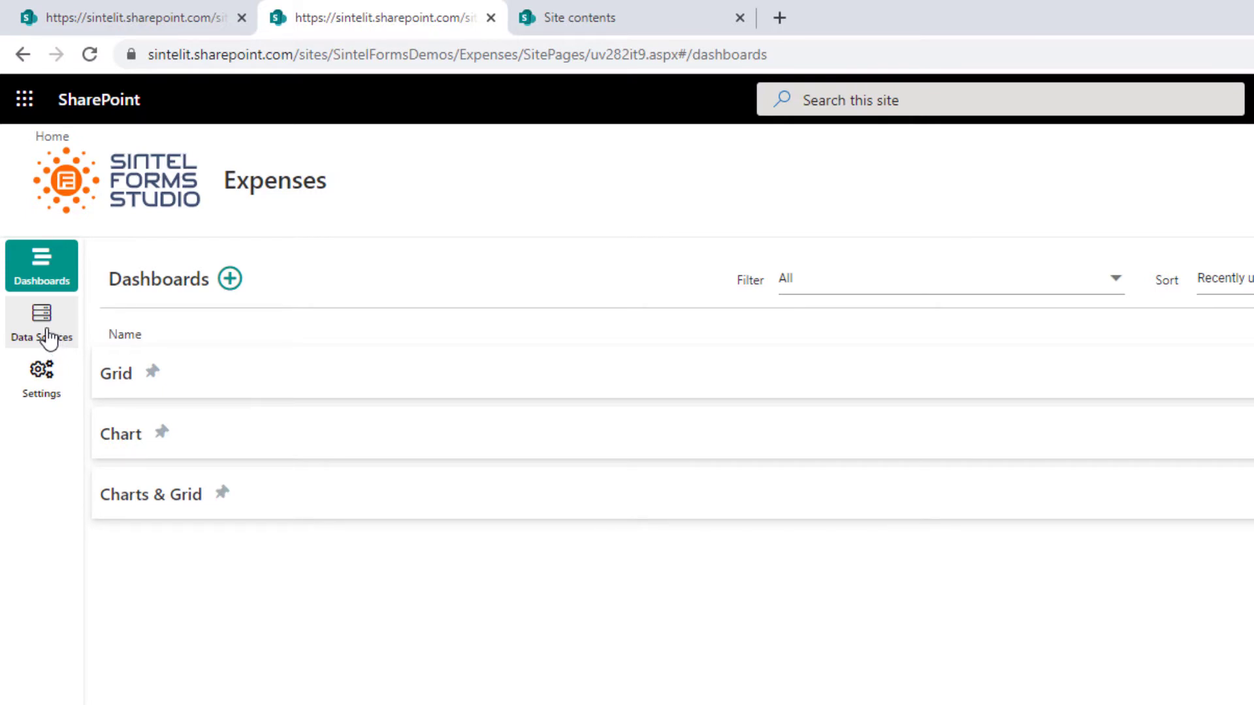
pyautogui.click(49, 338)
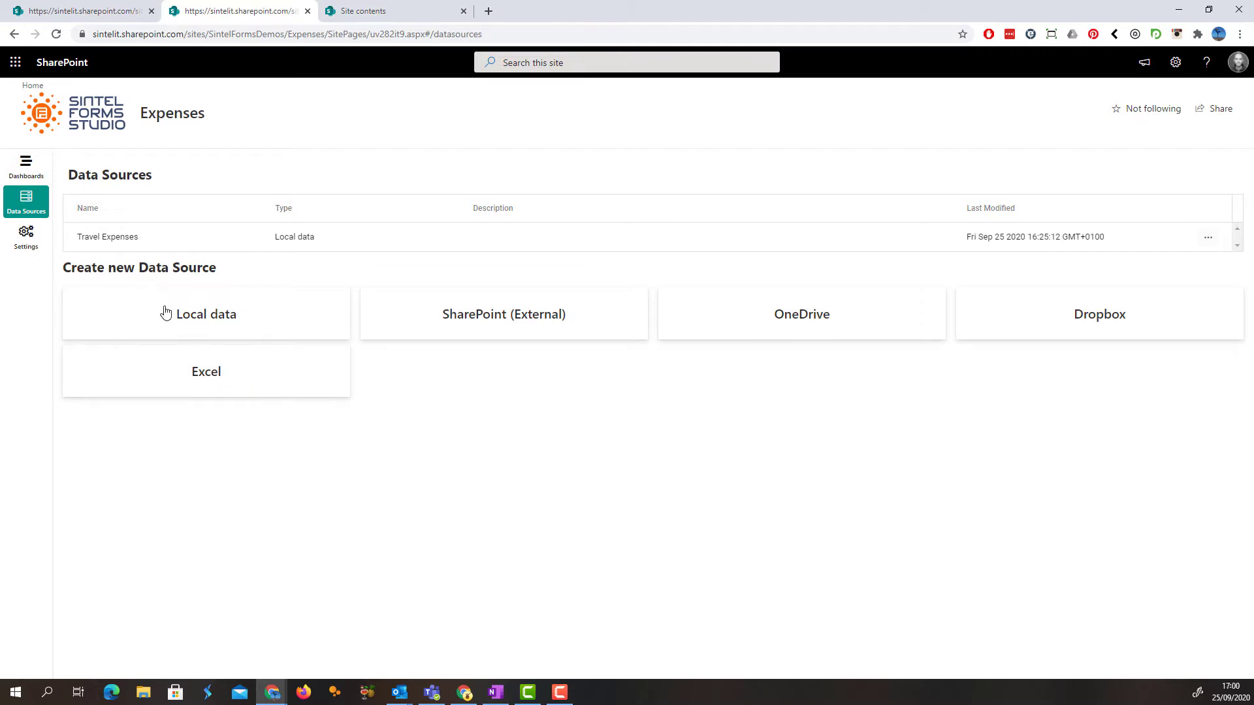
pyautogui.click(214, 327)
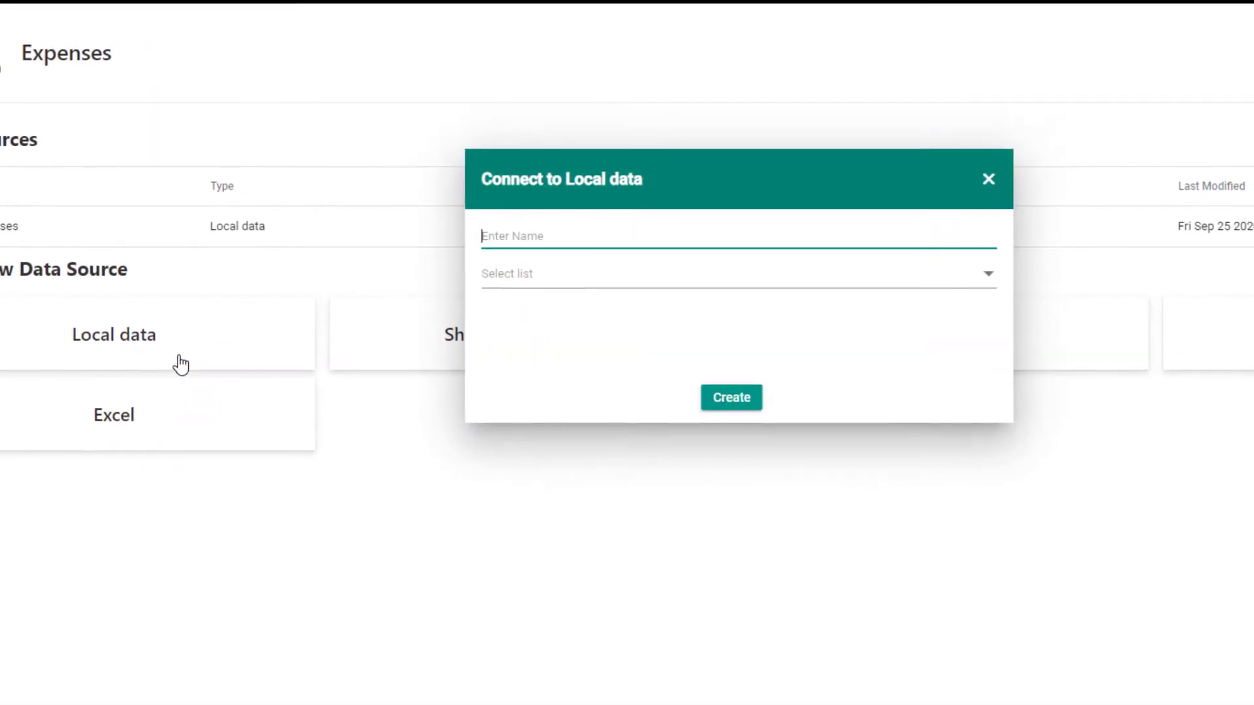
pyautogui.write('Test')
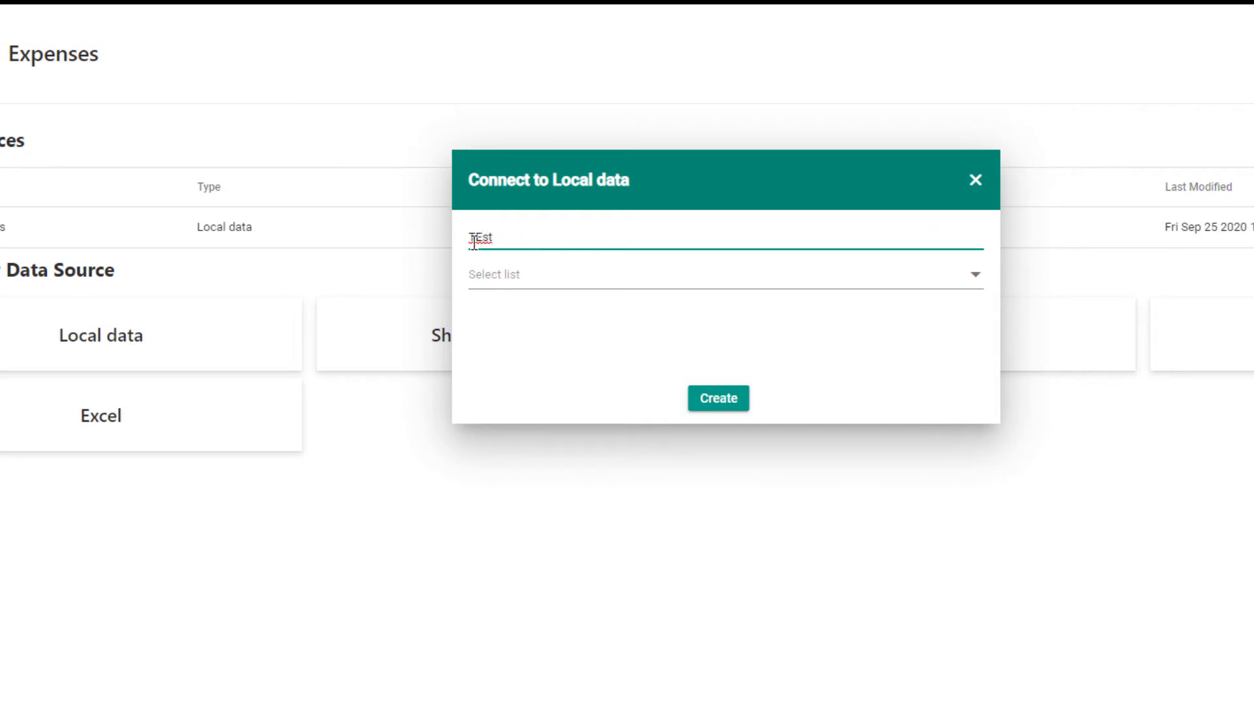
pyautogui.click(579, 274)
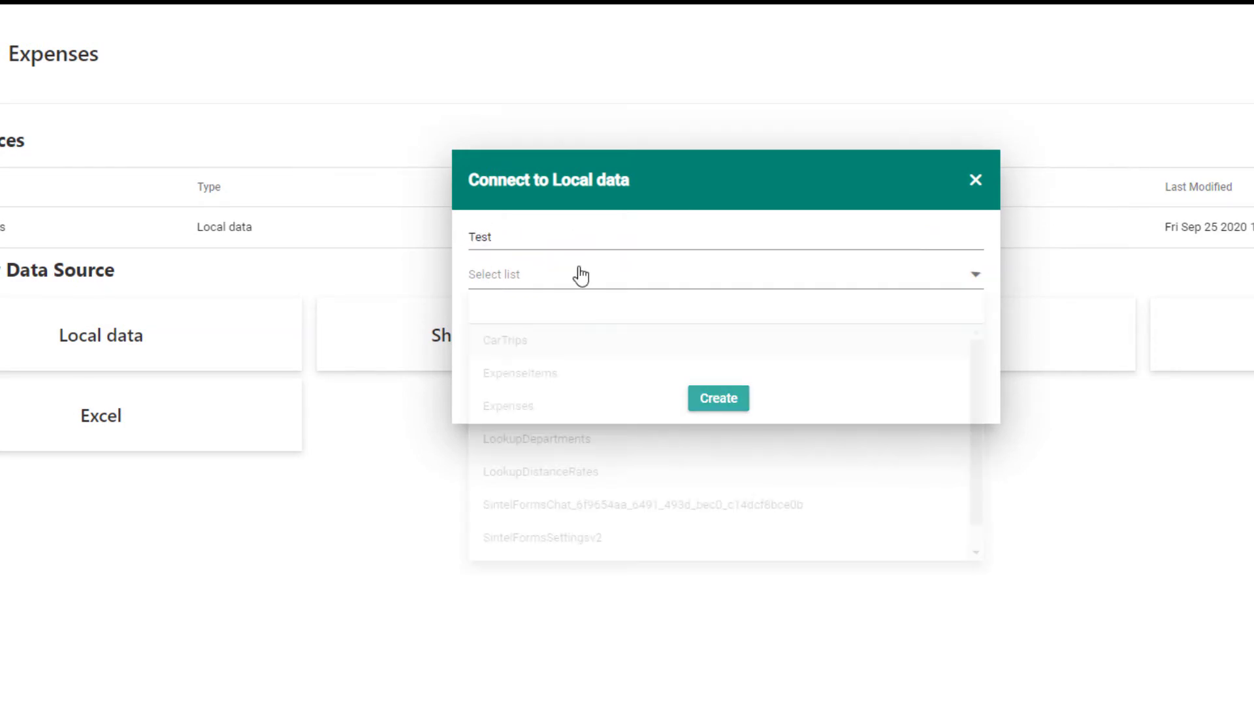
pyautogui.click(530, 413)
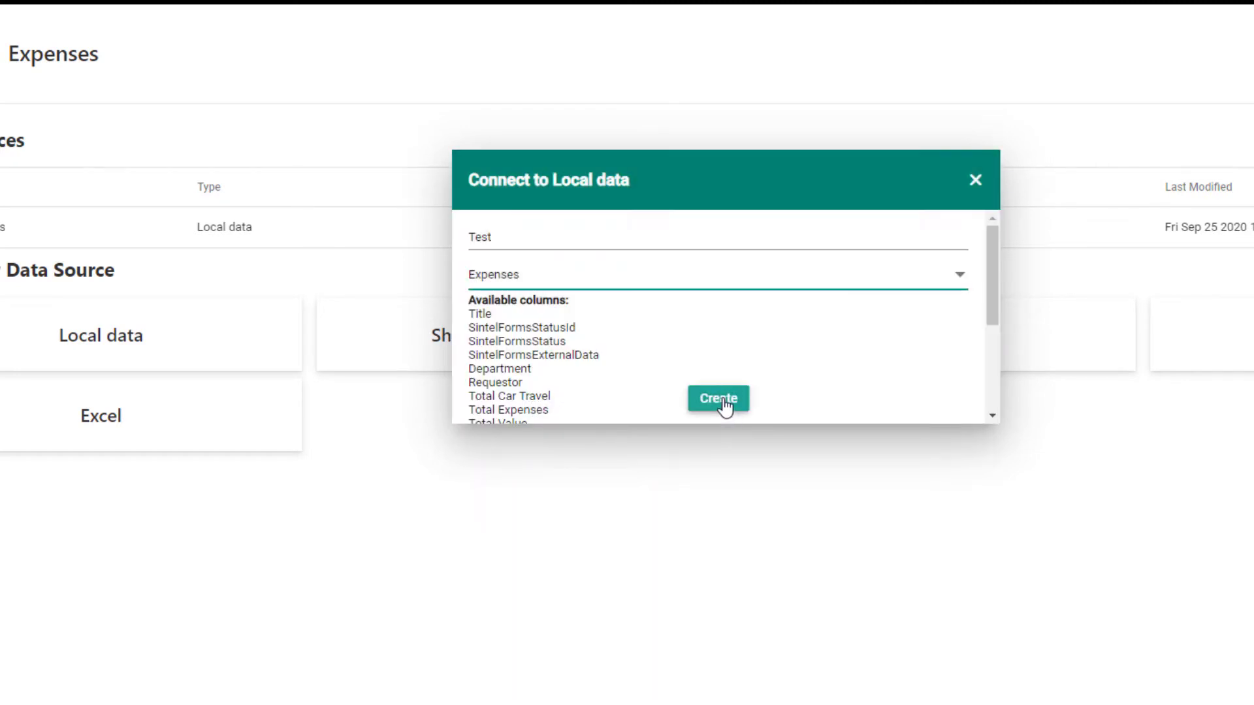
pyautogui.click(723, 402)
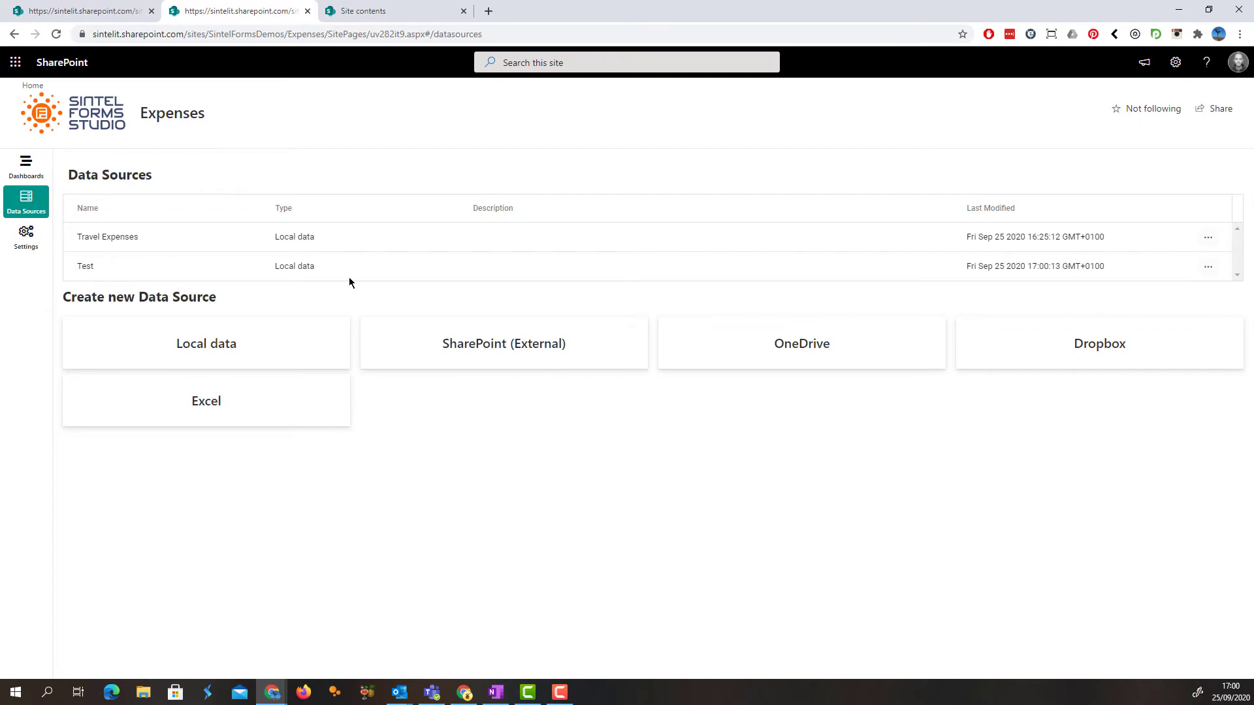
# Edit the Test data source to hide the Modified By and Created columns, and refresh its data preview
pyautogui.click(1208, 267)
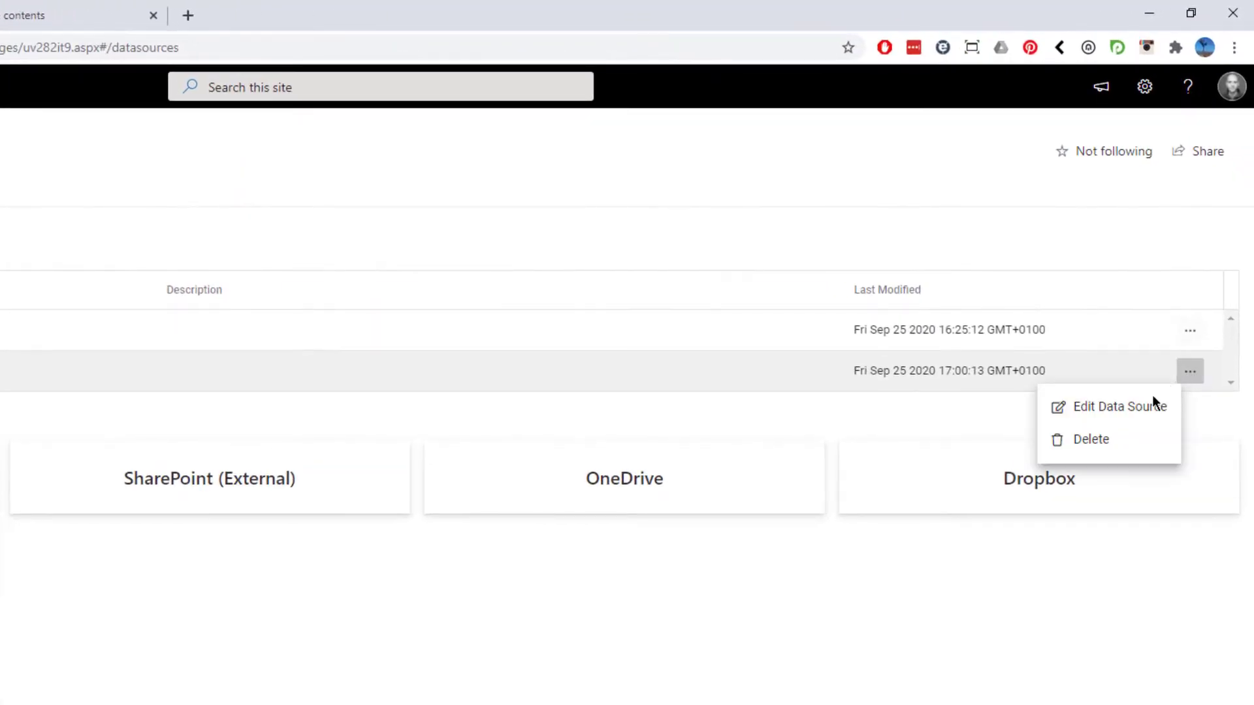
pyautogui.click(1113, 409)
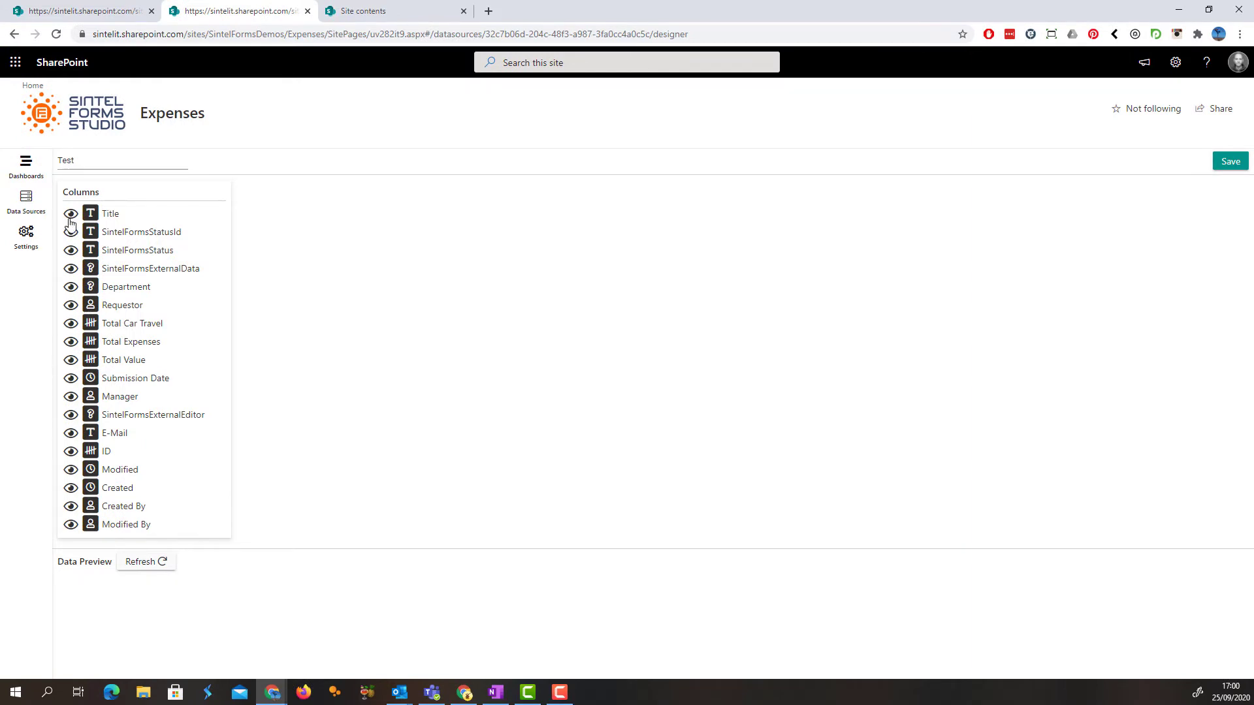
pyautogui.click(70, 526)
pyautogui.click(69, 492)
pyautogui.click(147, 562)
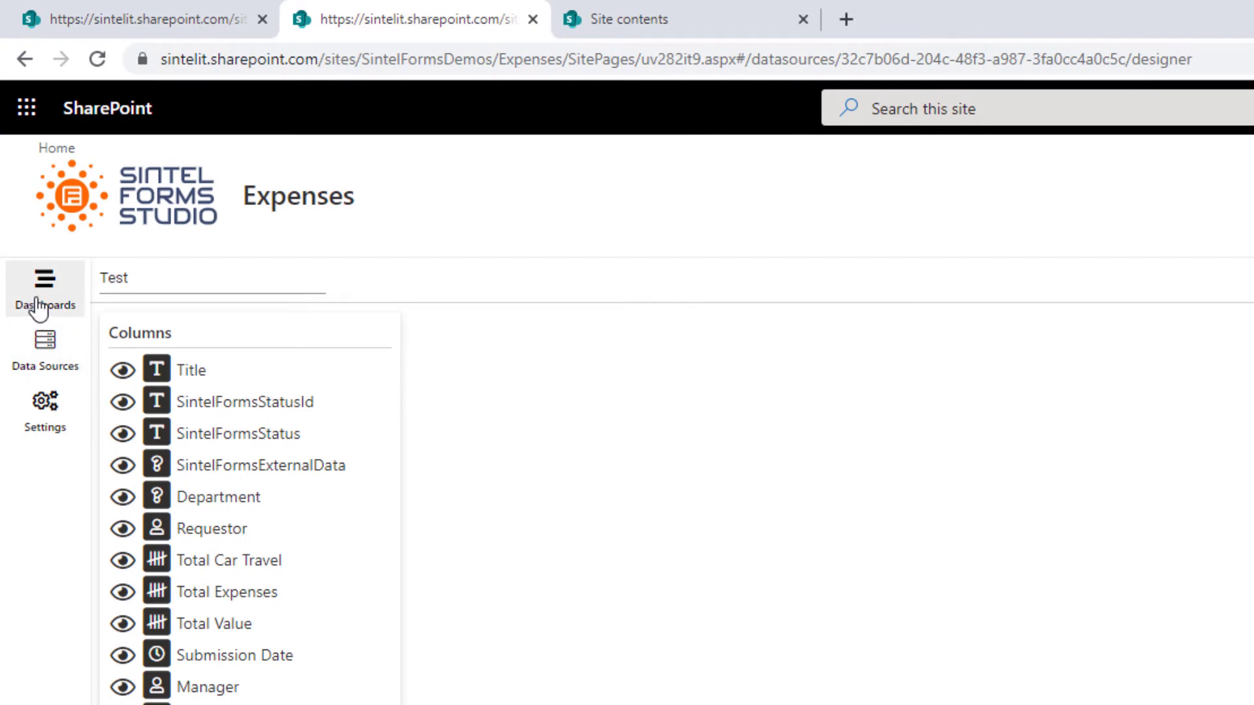
# Create a new dashboard and add three rows to its layout grid
pyautogui.click(40, 309)
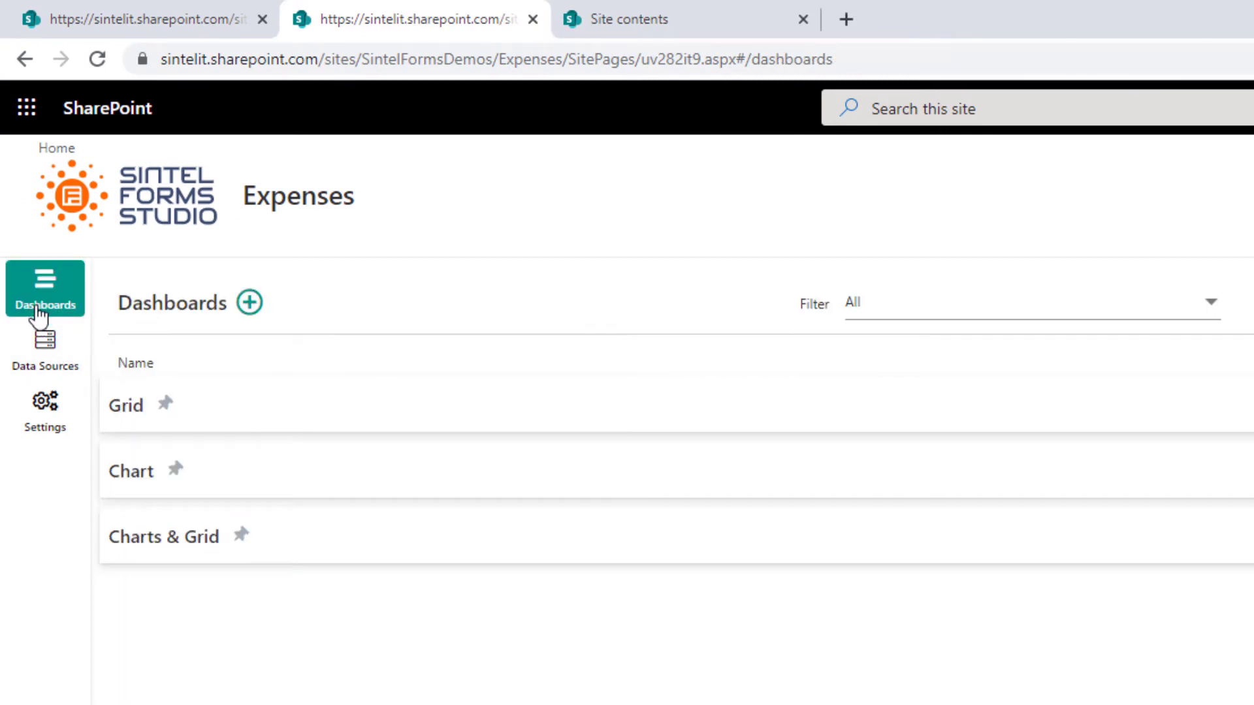
pyautogui.click(249, 302)
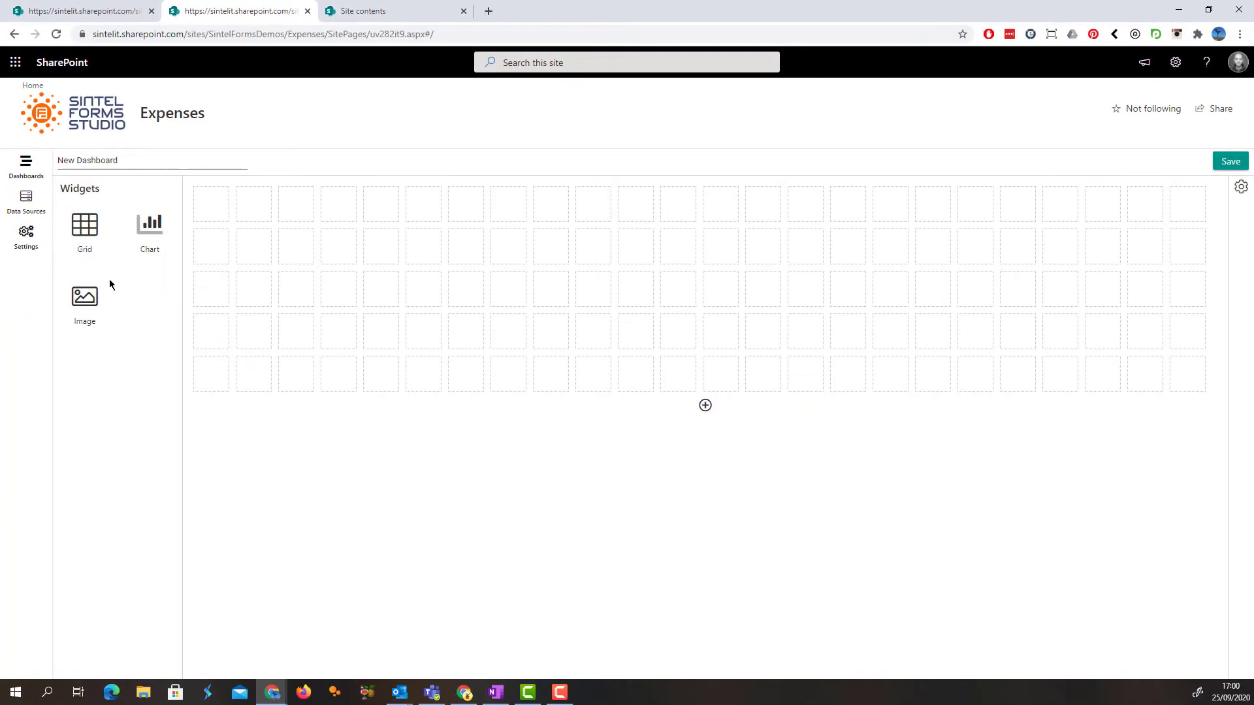
pyautogui.click(706, 407)
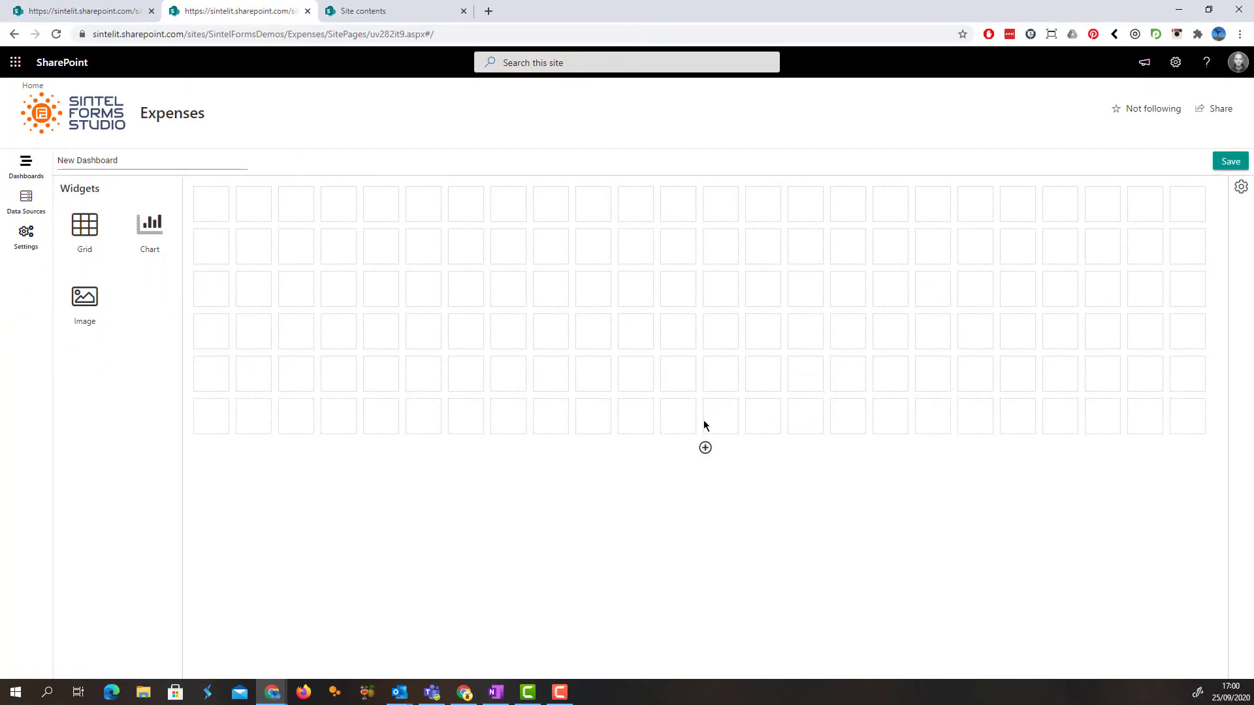
pyautogui.click(705, 449)
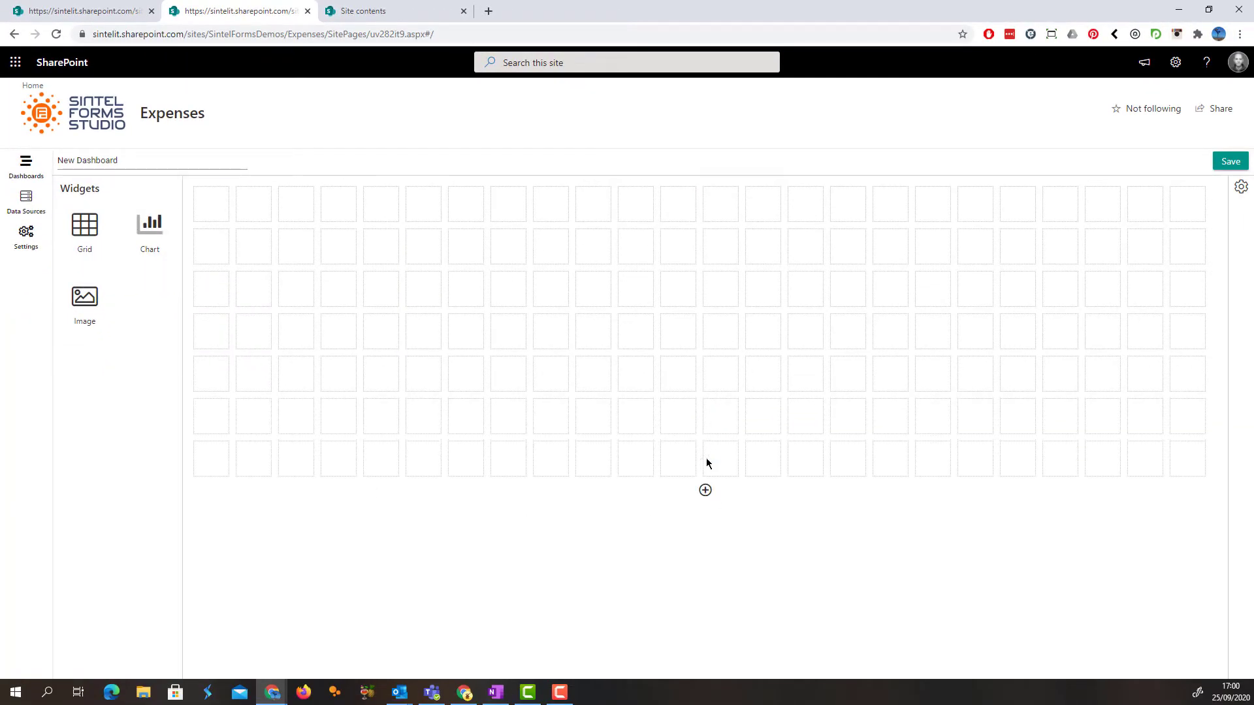
pyautogui.click(706, 491)
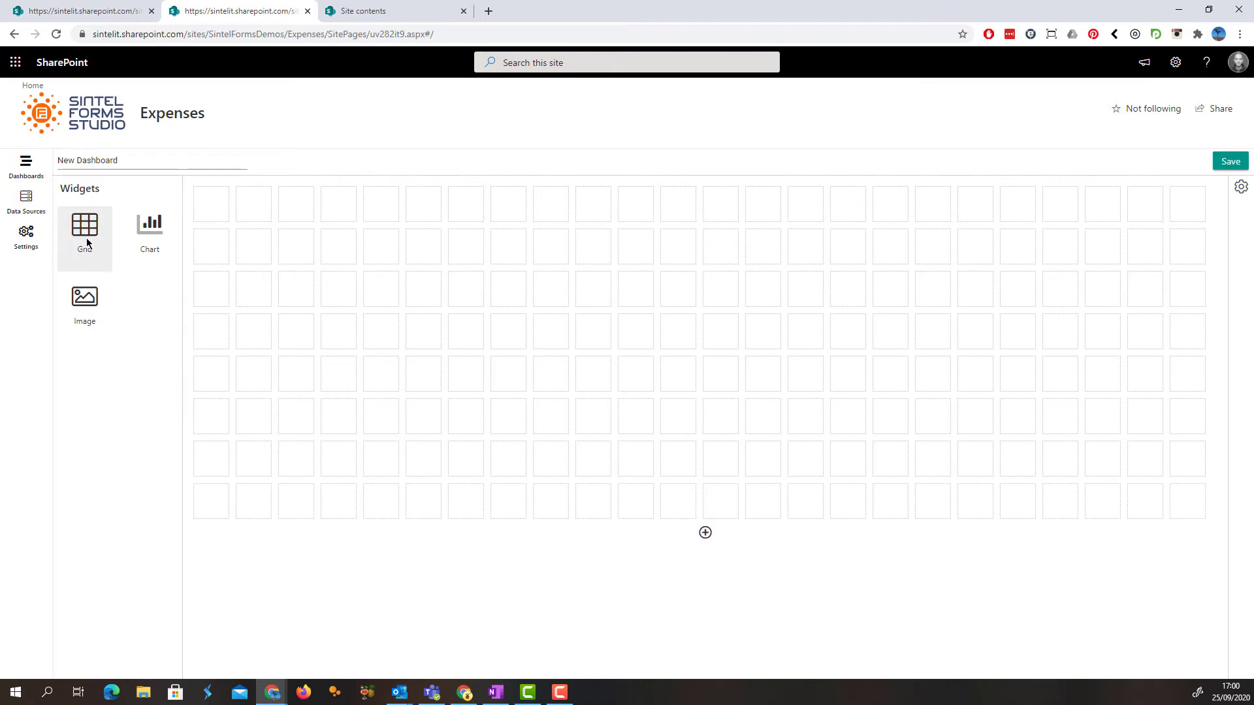
# Place a chart widget about 11 columns wide and 7 rows high, and assign it the Travel Expenses data source
pyautogui.moveTo(144, 222); pyautogui.dragTo(645, 519)
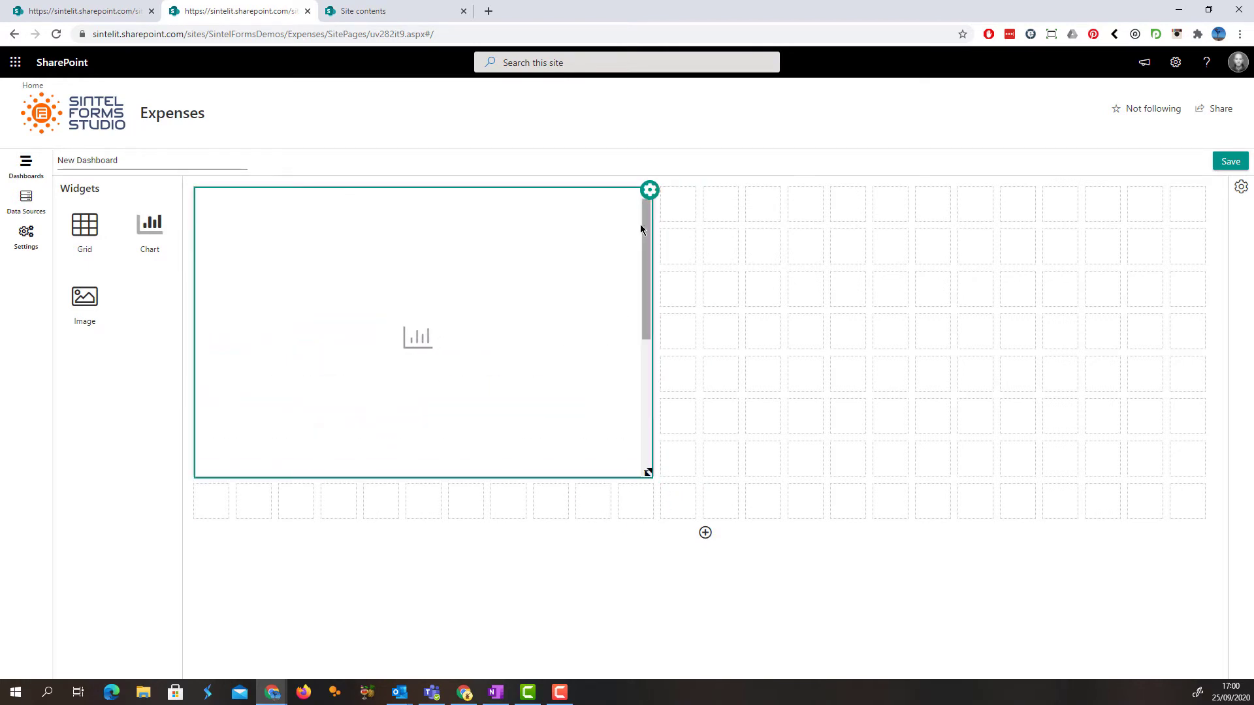
pyautogui.click(649, 191)
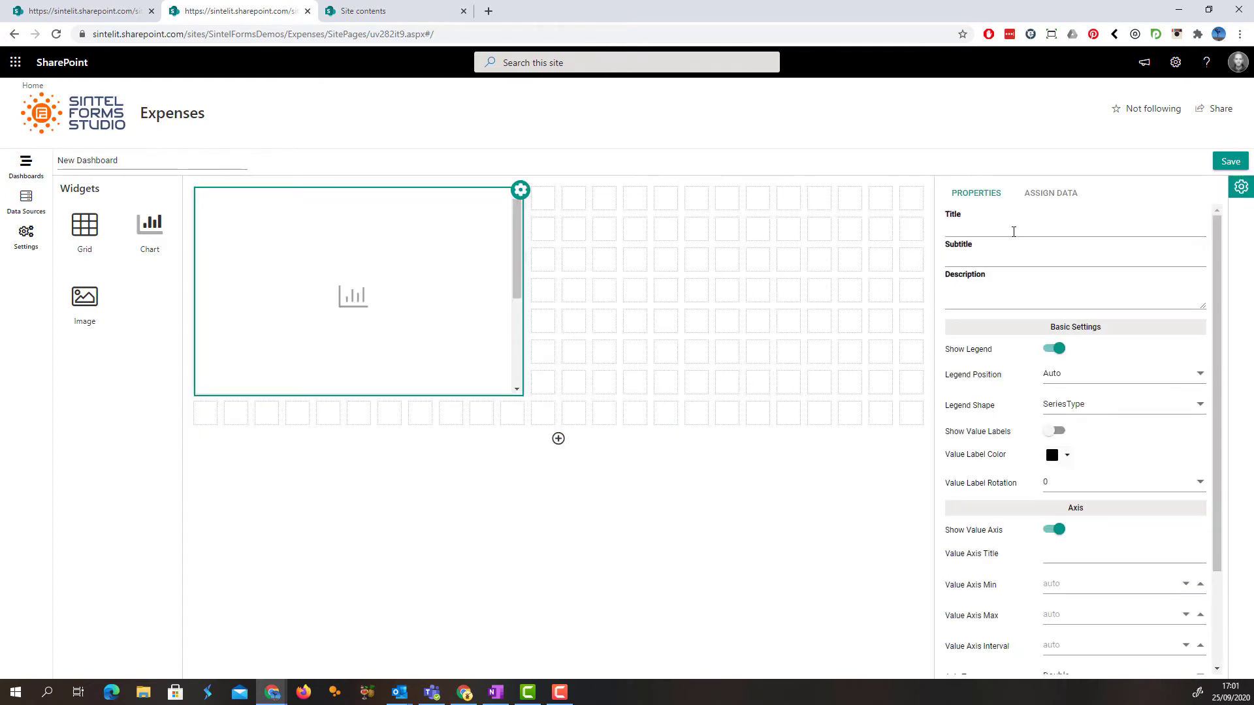
pyautogui.click(1050, 191)
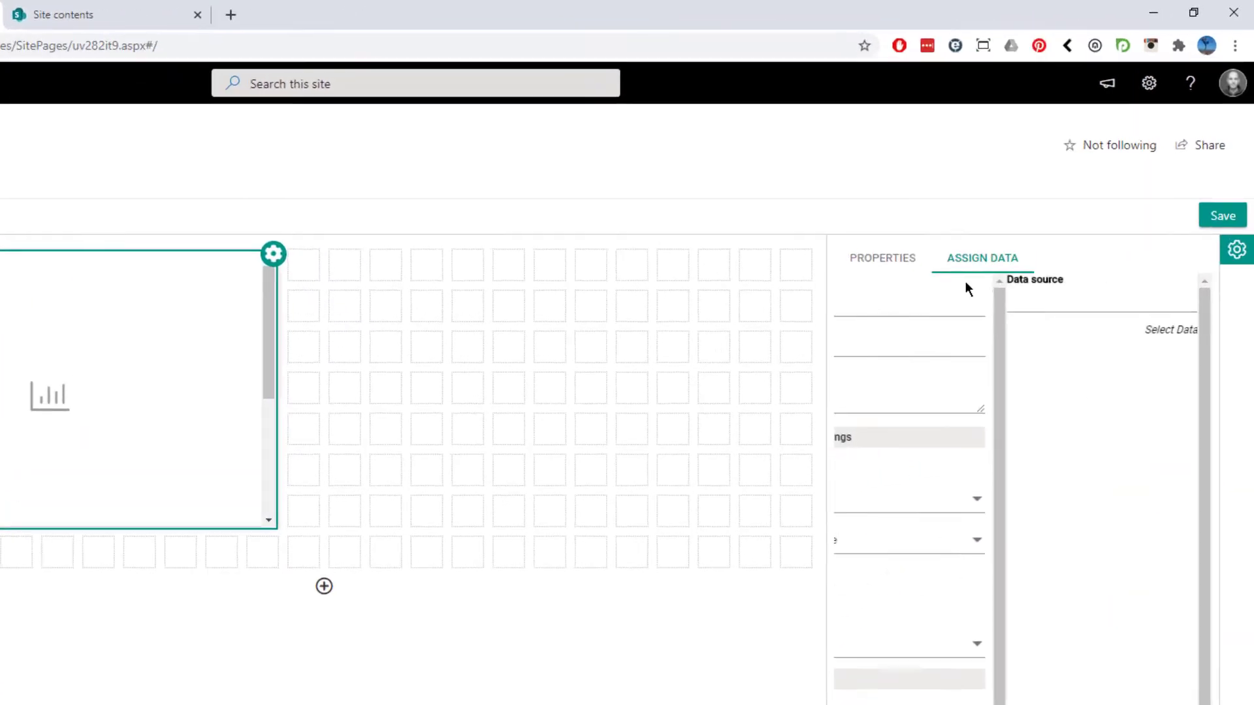
pyautogui.click(939, 312)
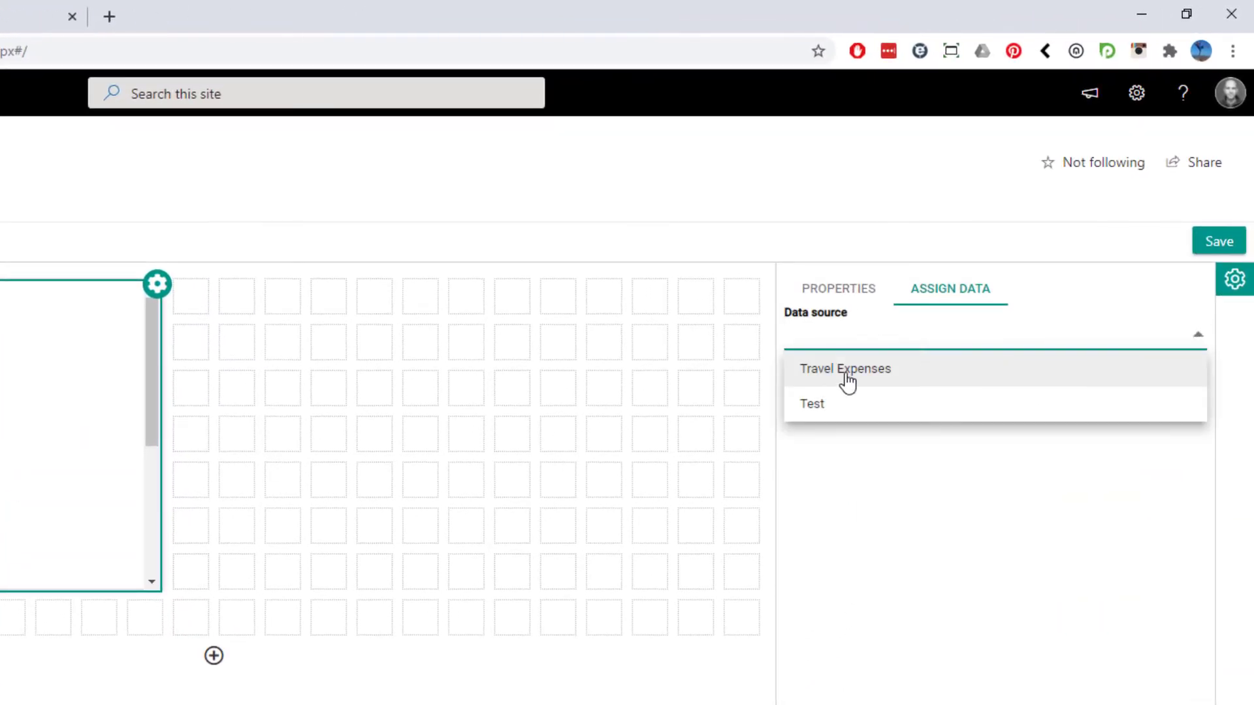
pyautogui.click(885, 333)
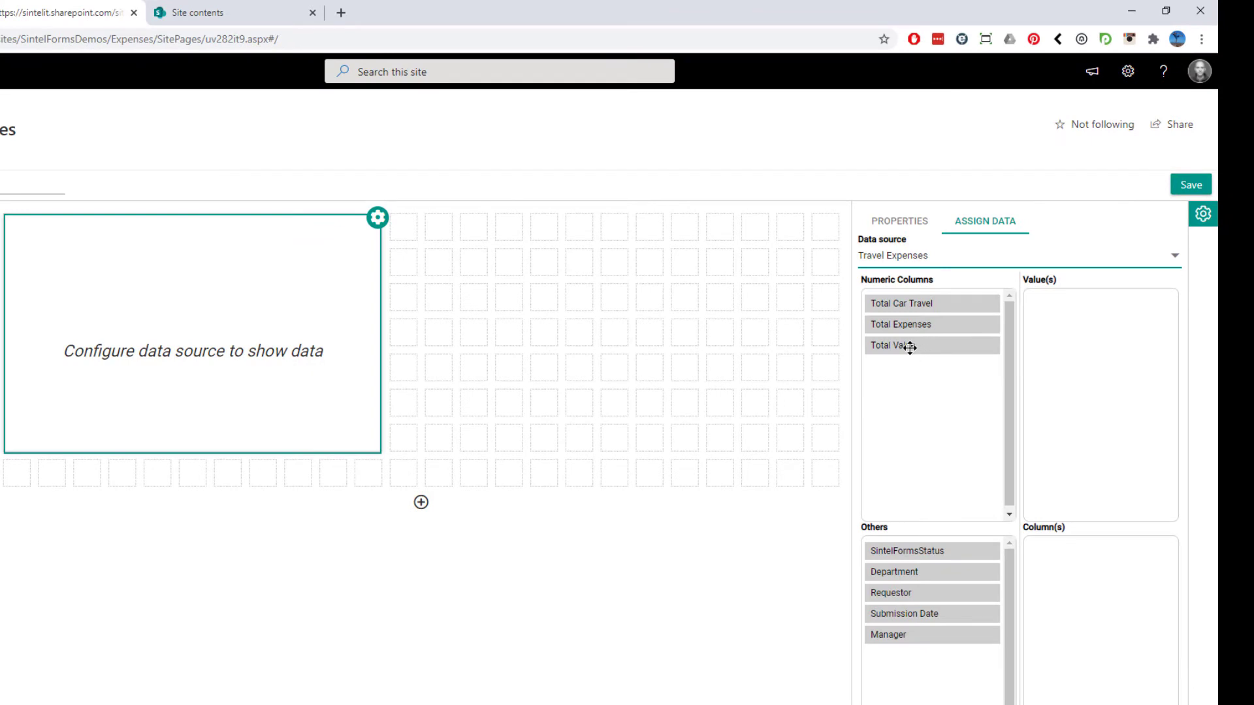
# Set the chart to plot the sum of Total Value by month of Submission Date
pyautogui.moveTo(910, 348); pyautogui.dragTo(1066, 325)
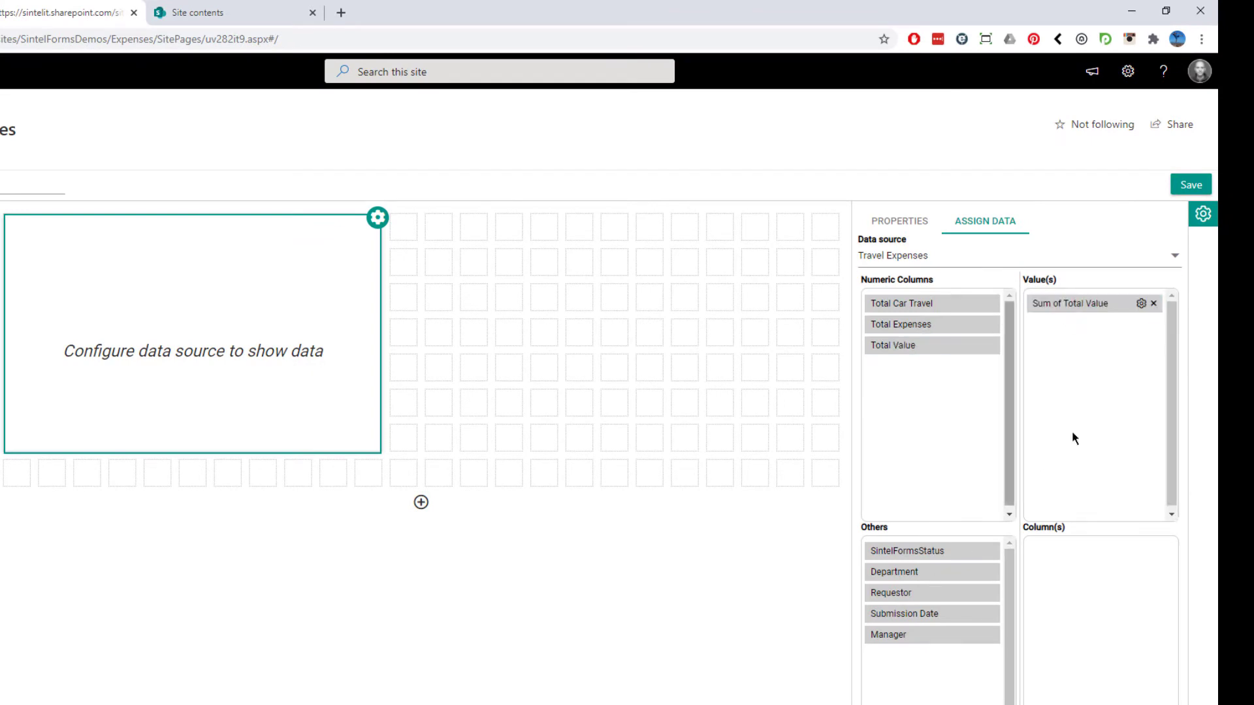
pyautogui.click(1141, 303)
pyautogui.click(1110, 339)
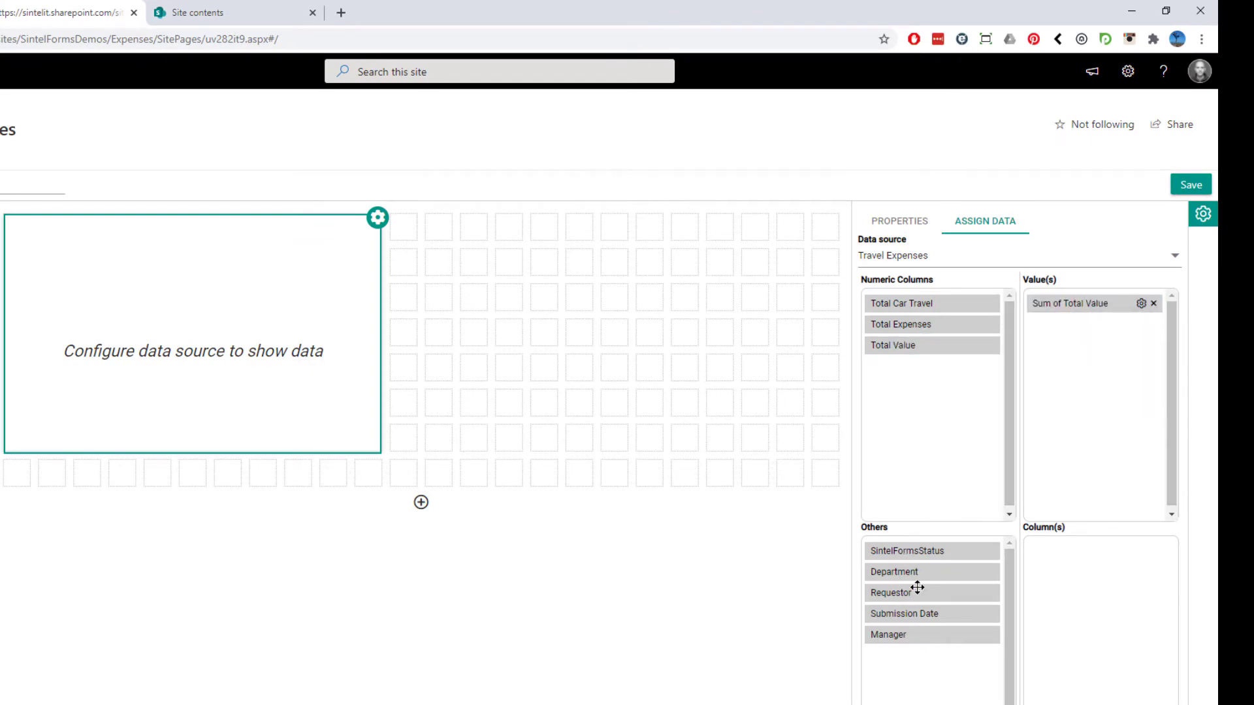
pyautogui.moveTo(901, 619); pyautogui.dragTo(1114, 567)
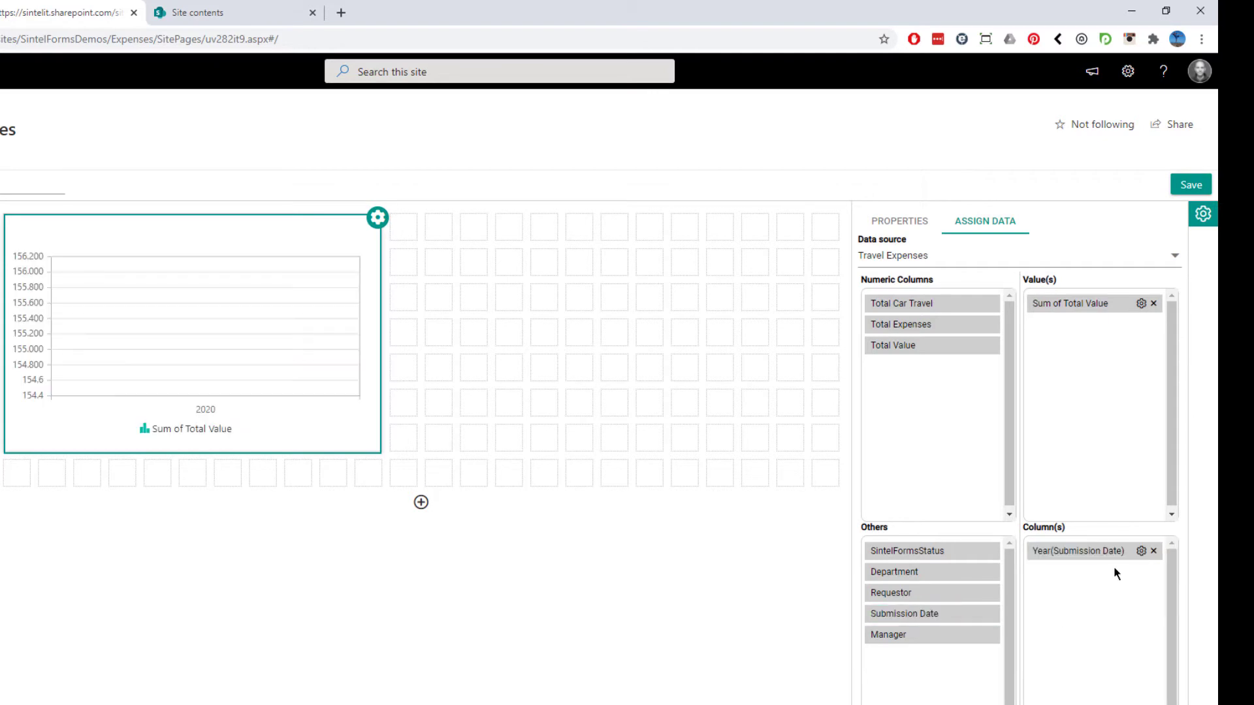
pyautogui.click(1140, 550)
pyautogui.click(1118, 602)
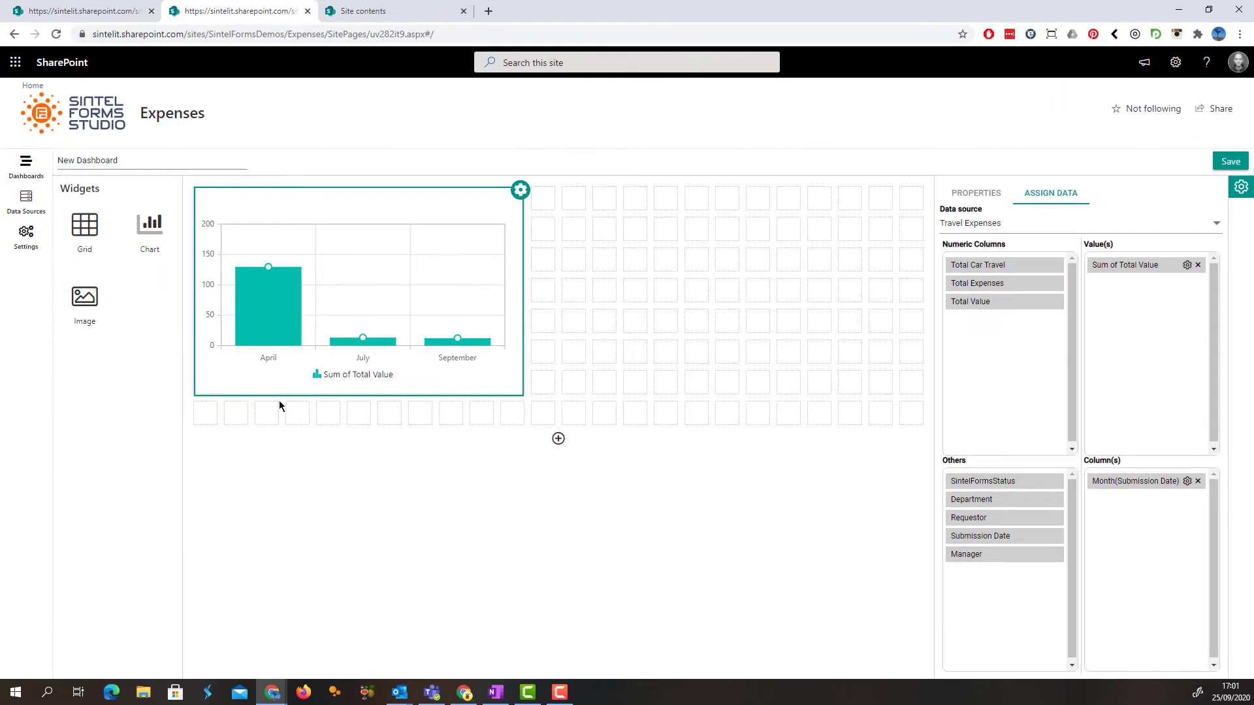
# Add a second chart about 13 columns wide and 6 rows high beside the first, using the Travel Expenses data source
pyautogui.moveTo(150, 232); pyautogui.dragTo(921, 412)
pyautogui.click(803, 285)
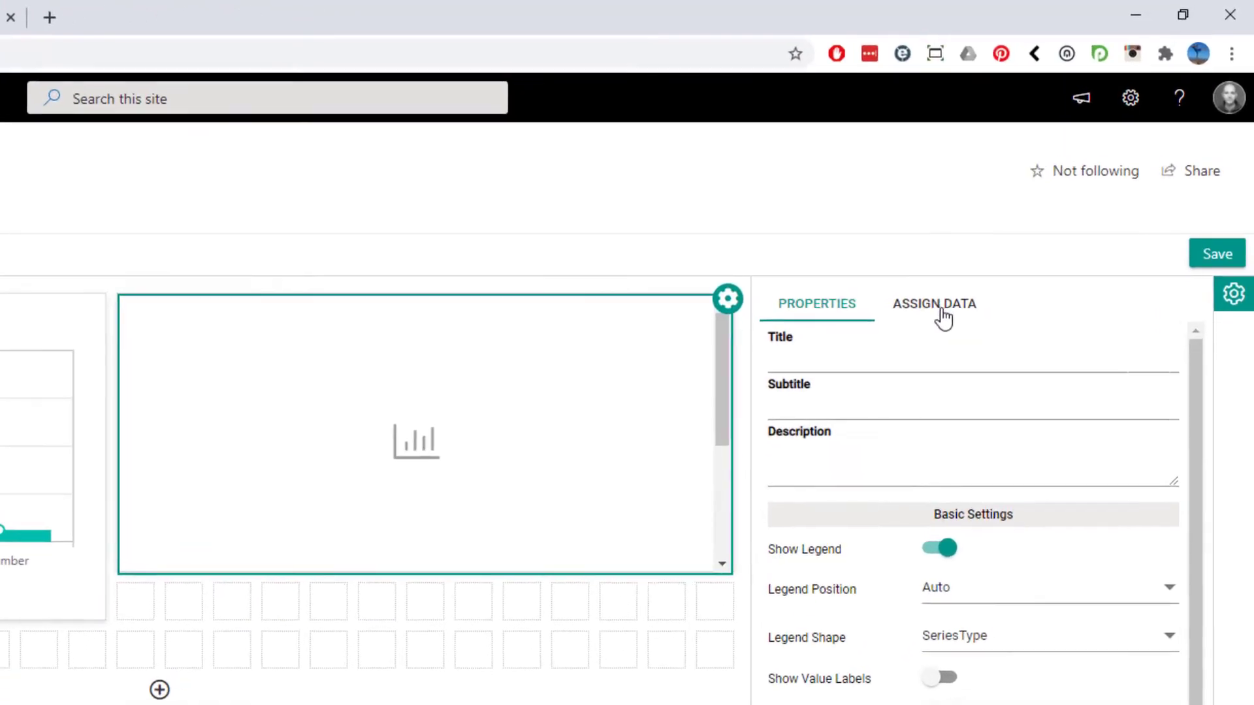
pyautogui.click(942, 319)
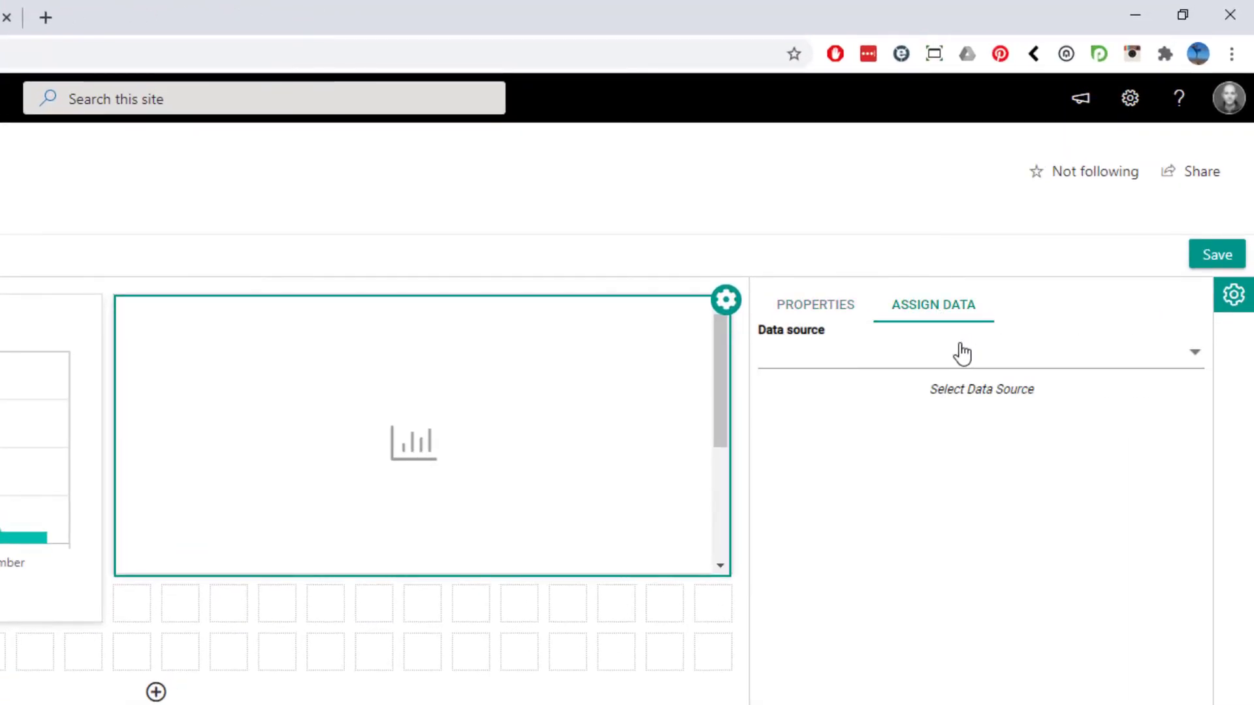
pyautogui.click(960, 352)
pyautogui.click(828, 391)
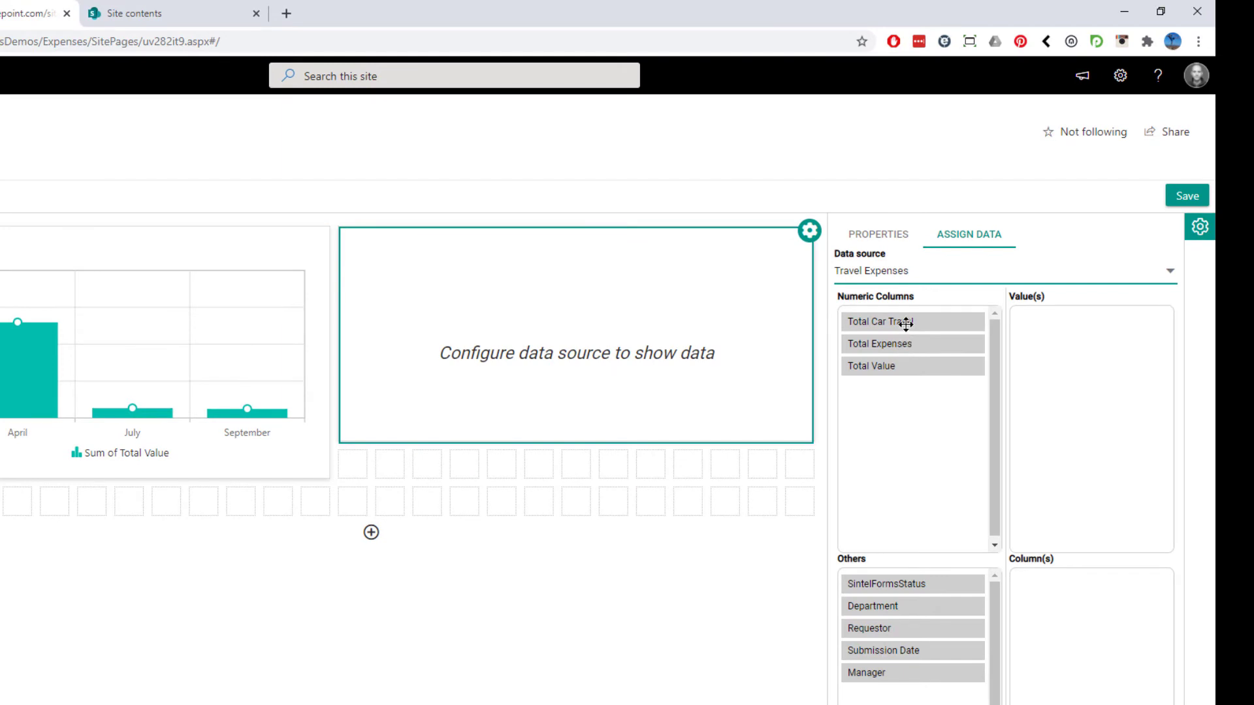
# Plot the sum of Total Car Travel by SintelFormsStatus in the second chart and review its title, legend and axis properties
pyautogui.moveTo(905, 320); pyautogui.dragTo(1060, 327)
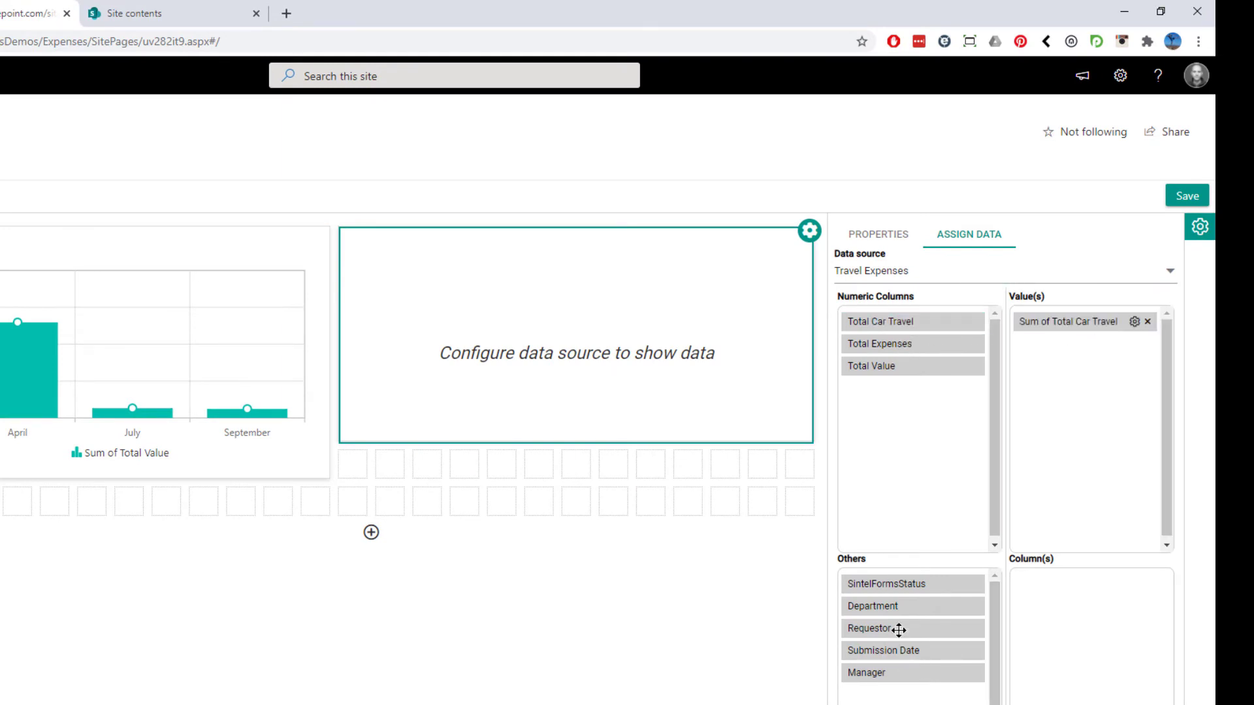
pyautogui.moveTo(904, 591); pyautogui.dragTo(1064, 585)
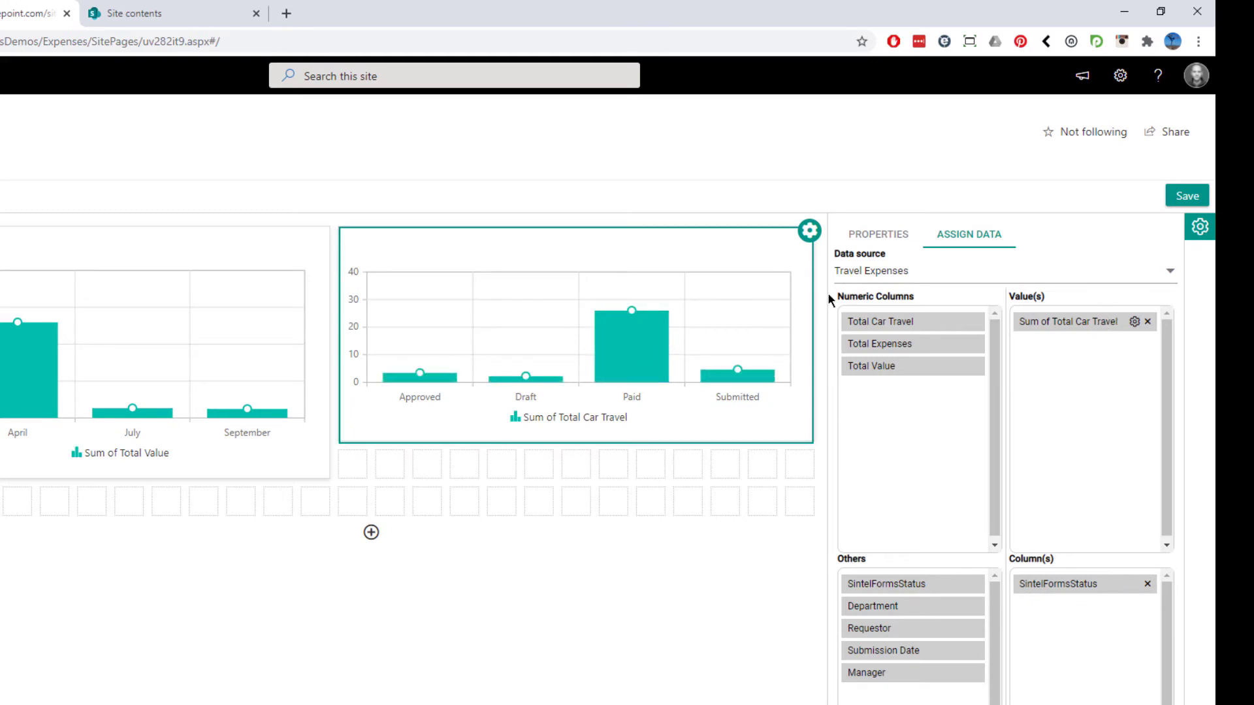
pyautogui.click(888, 238)
pyautogui.click(880, 278)
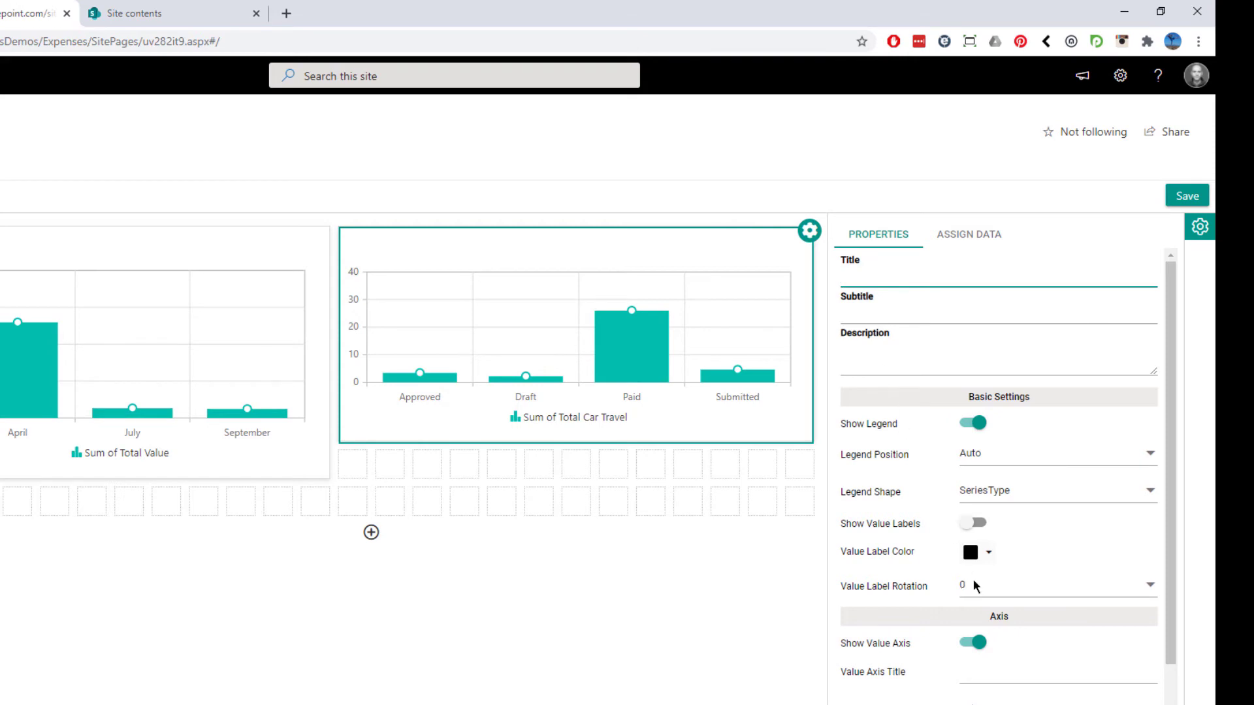
pyautogui.scroll(-1, 996, 548)
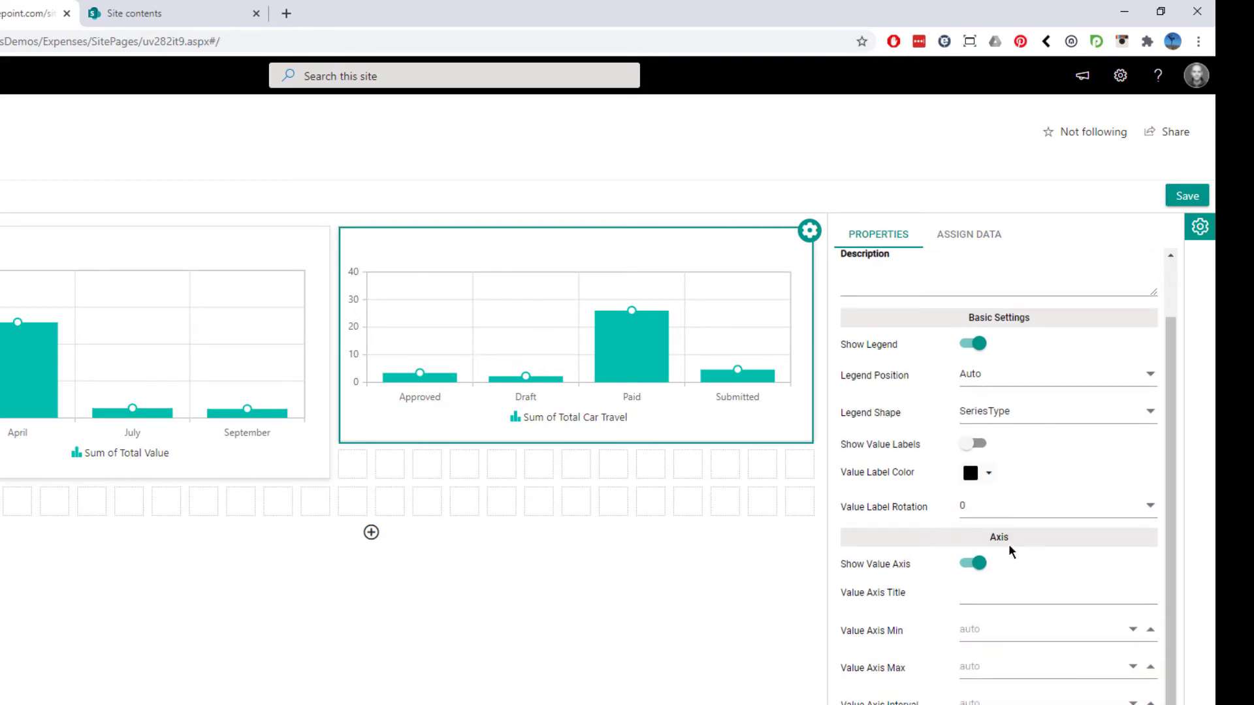
pyautogui.scroll(-2, 1008, 547)
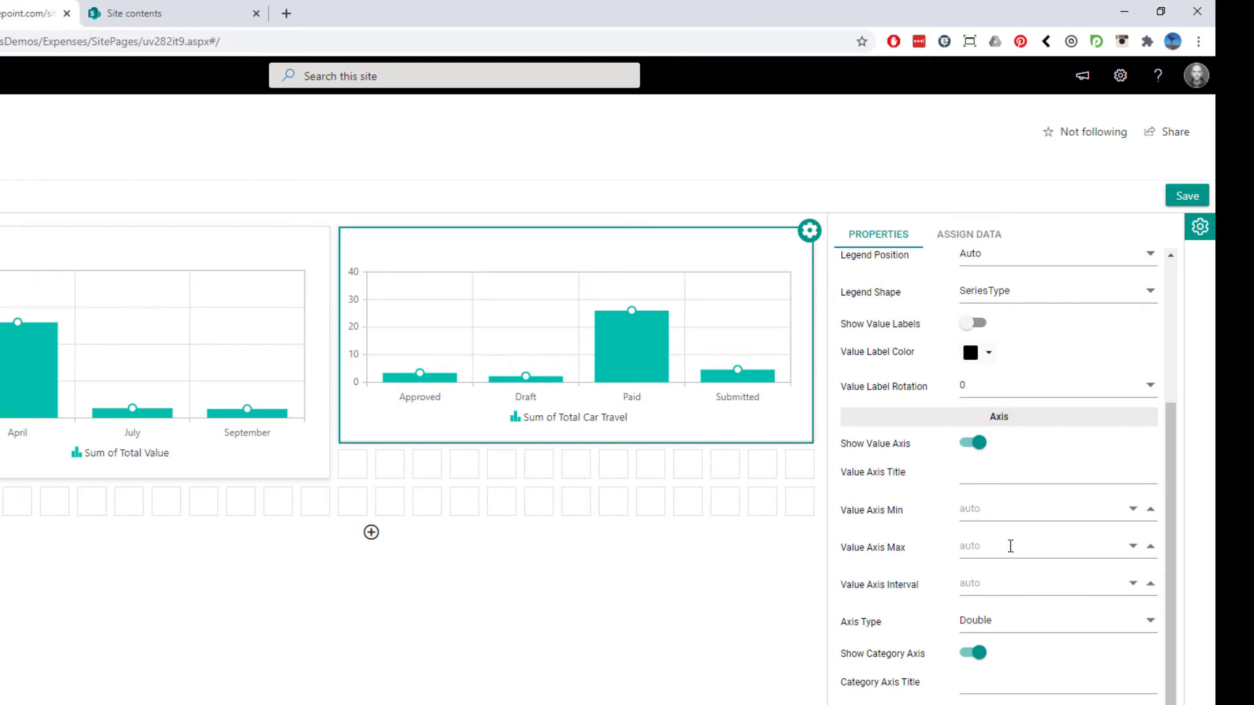
pyautogui.scroll(3, 1010, 547)
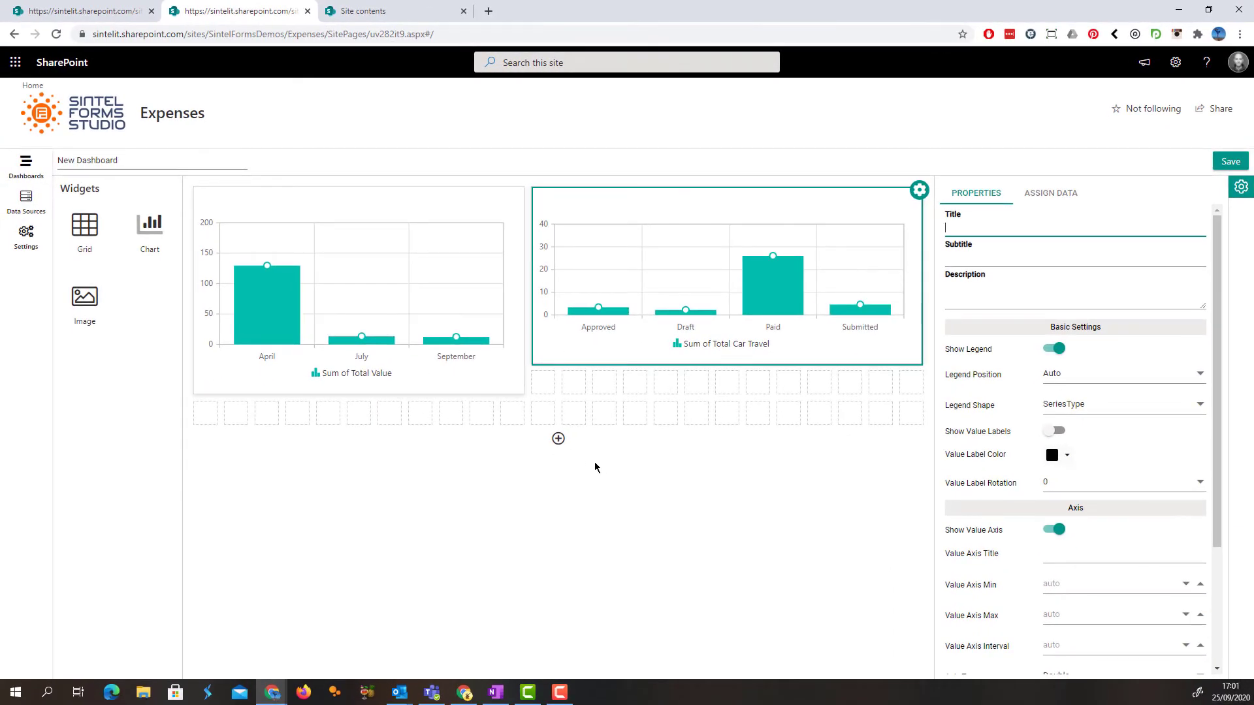
# Add more rows to the layout and place a full-width grid widget about 6 rows high below the charts
pyautogui.click(557, 443)
pyautogui.click(559, 442)
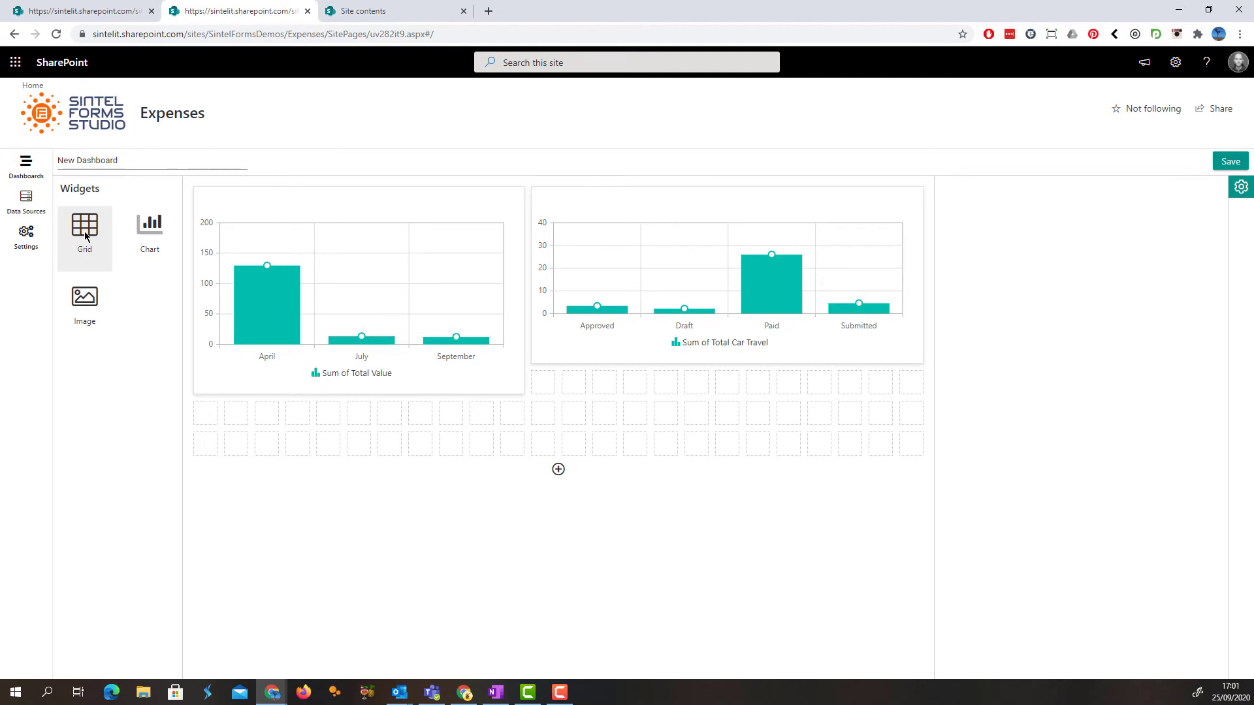
pyautogui.moveTo(91, 239)
pyautogui.mouseDown()
pyautogui.moveTo(158, 300)
pyautogui.moveTo(211, 423)
pyautogui.moveTo(327, 470)
pyautogui.moveTo(837, 579)
pyautogui.moveTo(903, 650)
pyautogui.mouseUp()
pyautogui.click(750, 520)
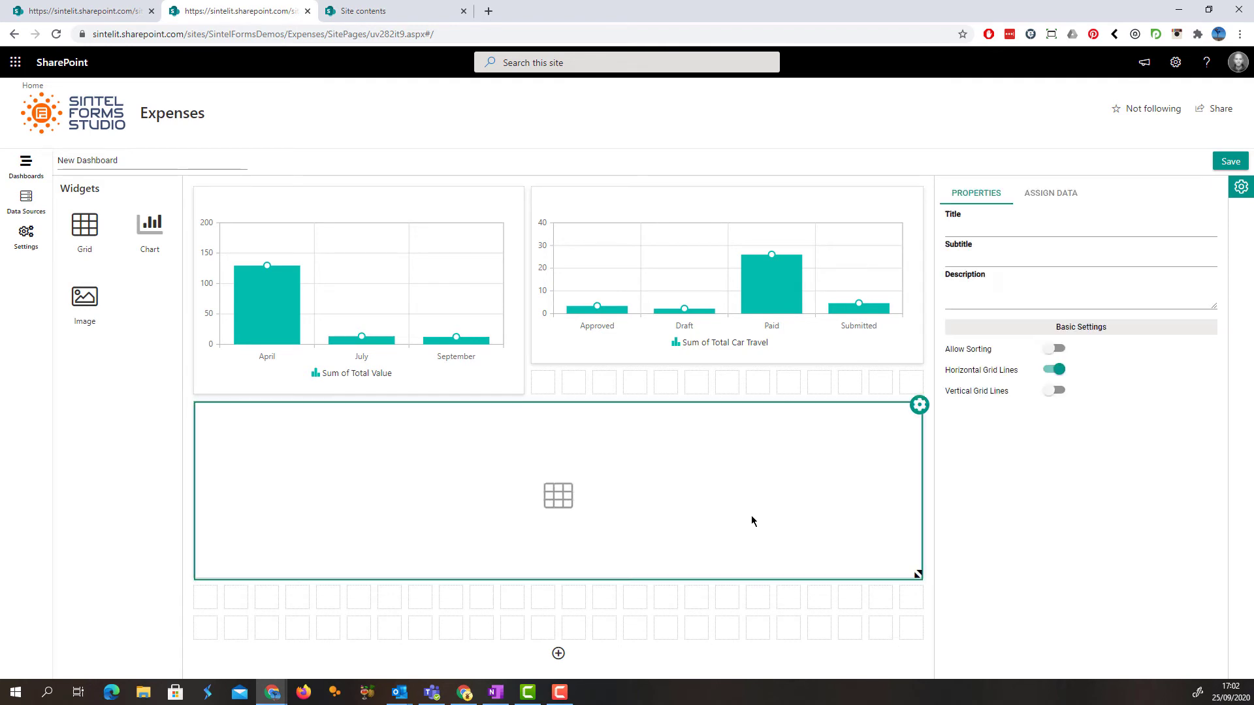
# Assign the Travel Expenses data source to the grid widget and save the dashboard
pyautogui.click(1054, 205)
pyautogui.click(1045, 225)
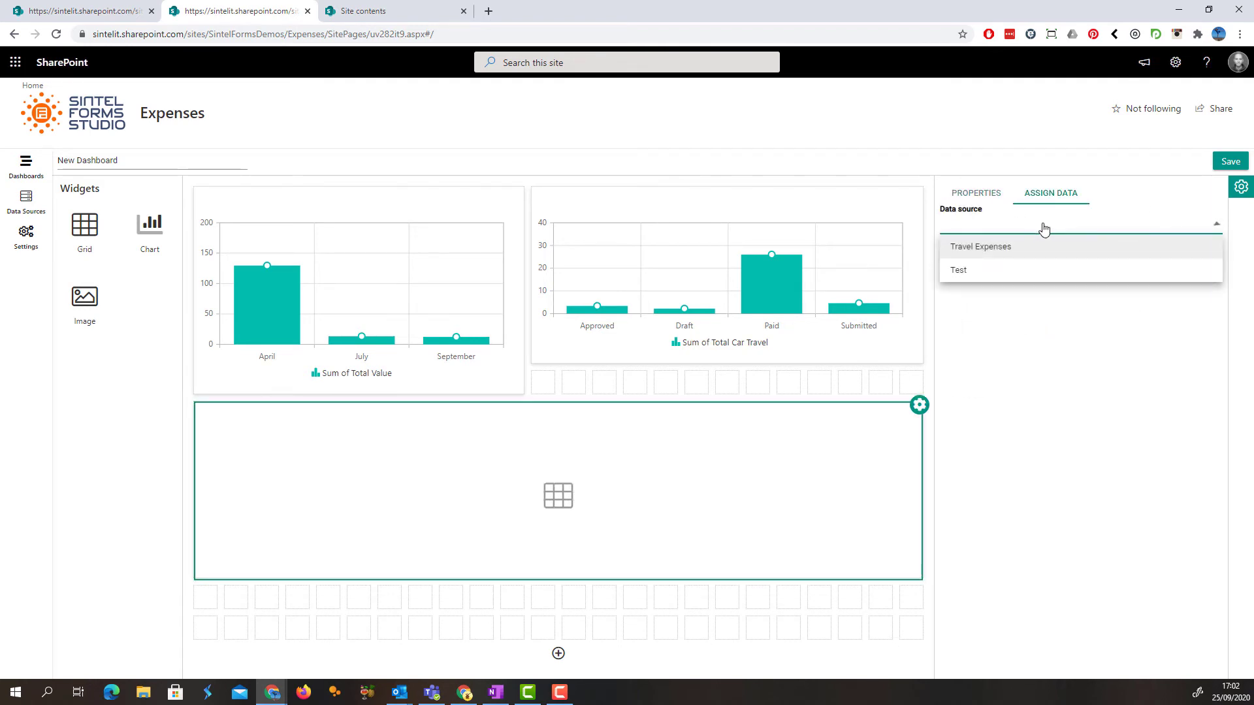
pyautogui.click(981, 248)
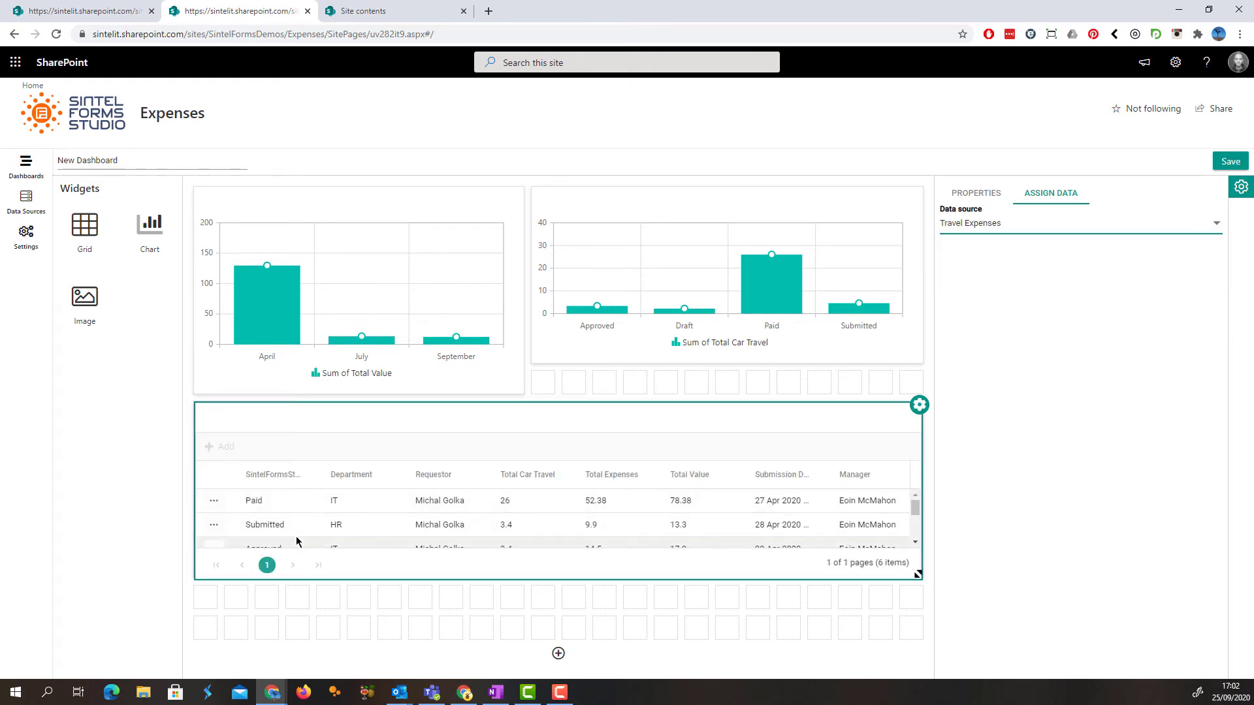
pyautogui.click(1221, 163)
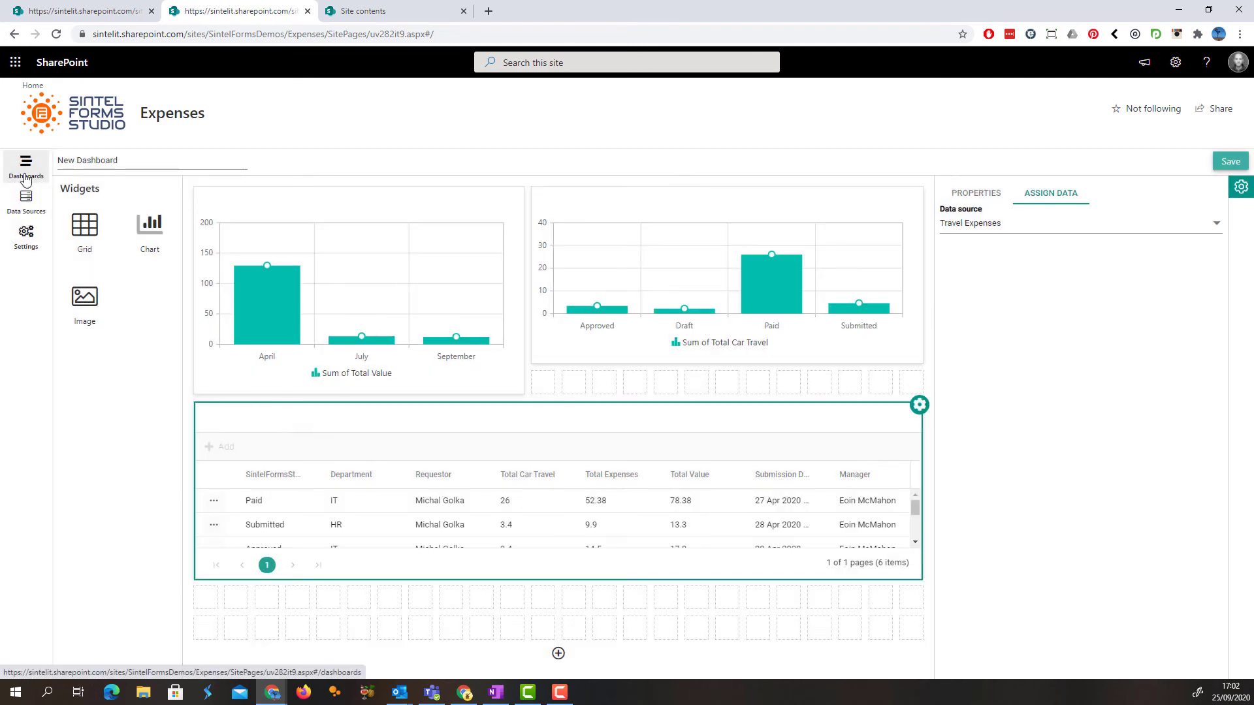
# Open the saved New Dashboard from the dashboards list to view its charts and grid
pyautogui.click(26, 167)
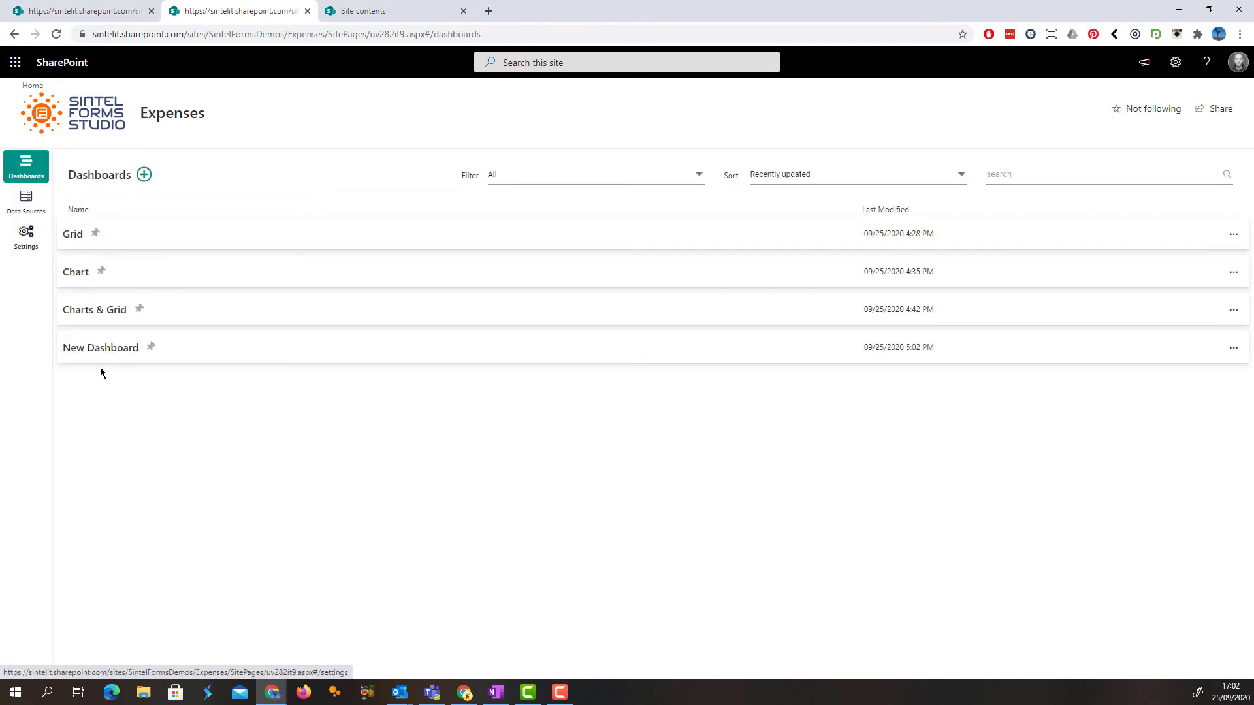
pyautogui.click(104, 348)
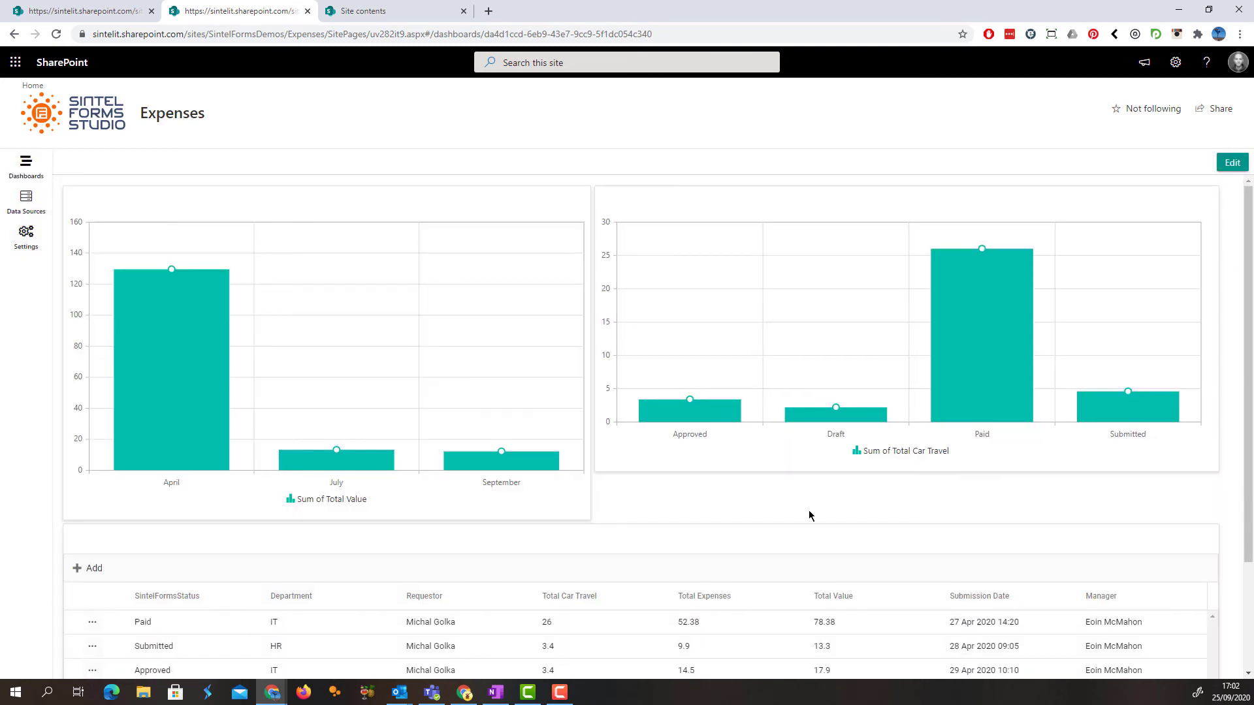
pyautogui.moveTo(715, 396)
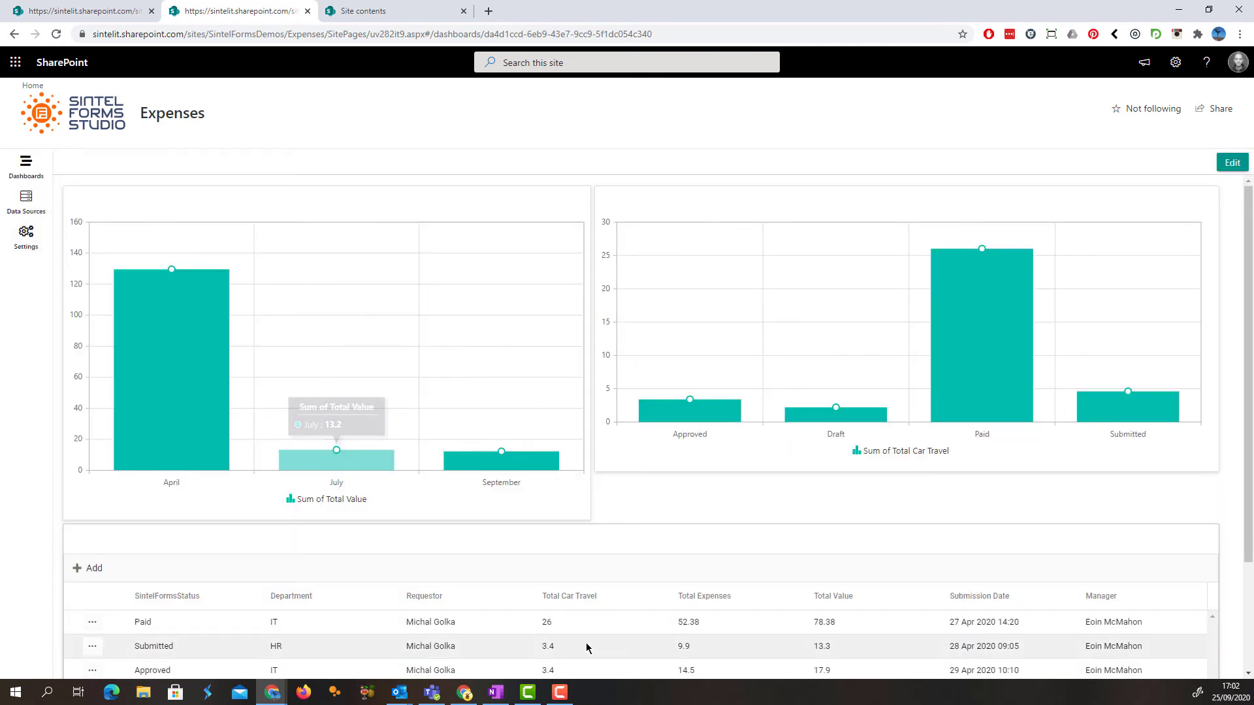
# Return to the dashboards list, pin the Charts & Grid dashboard to the side navigation and open it from there
pyautogui.click(24, 167)
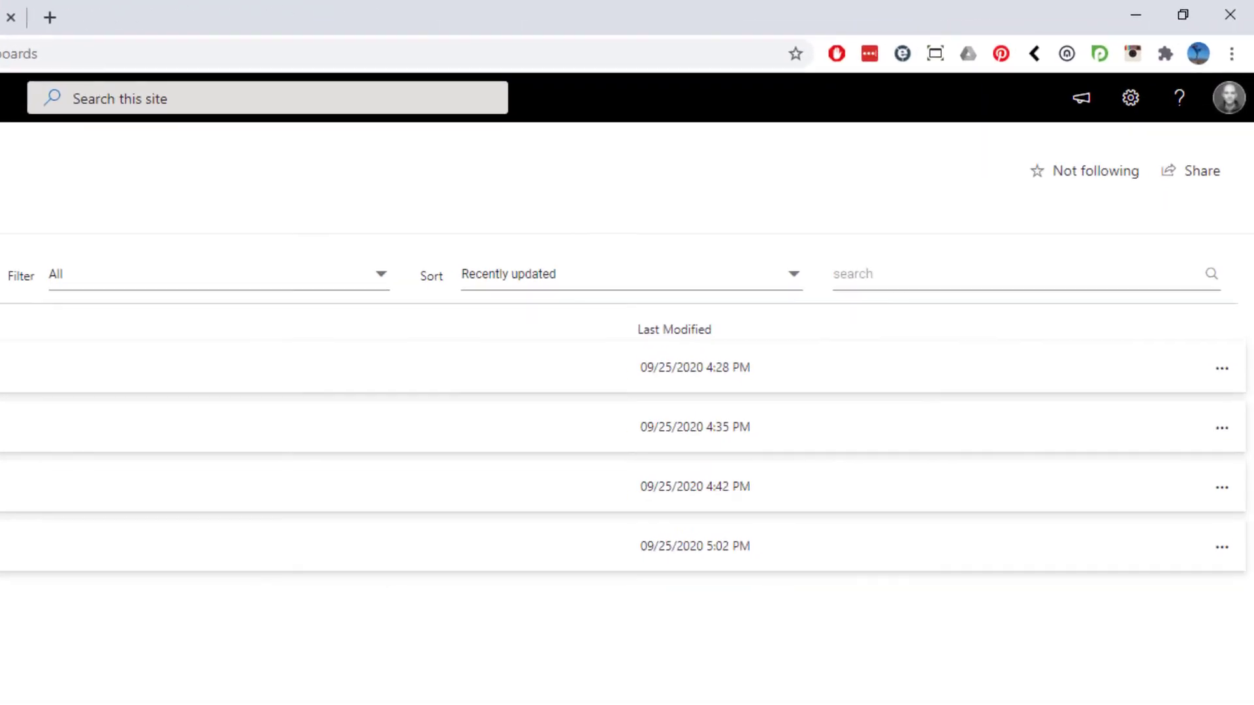
pyautogui.click(1221, 369)
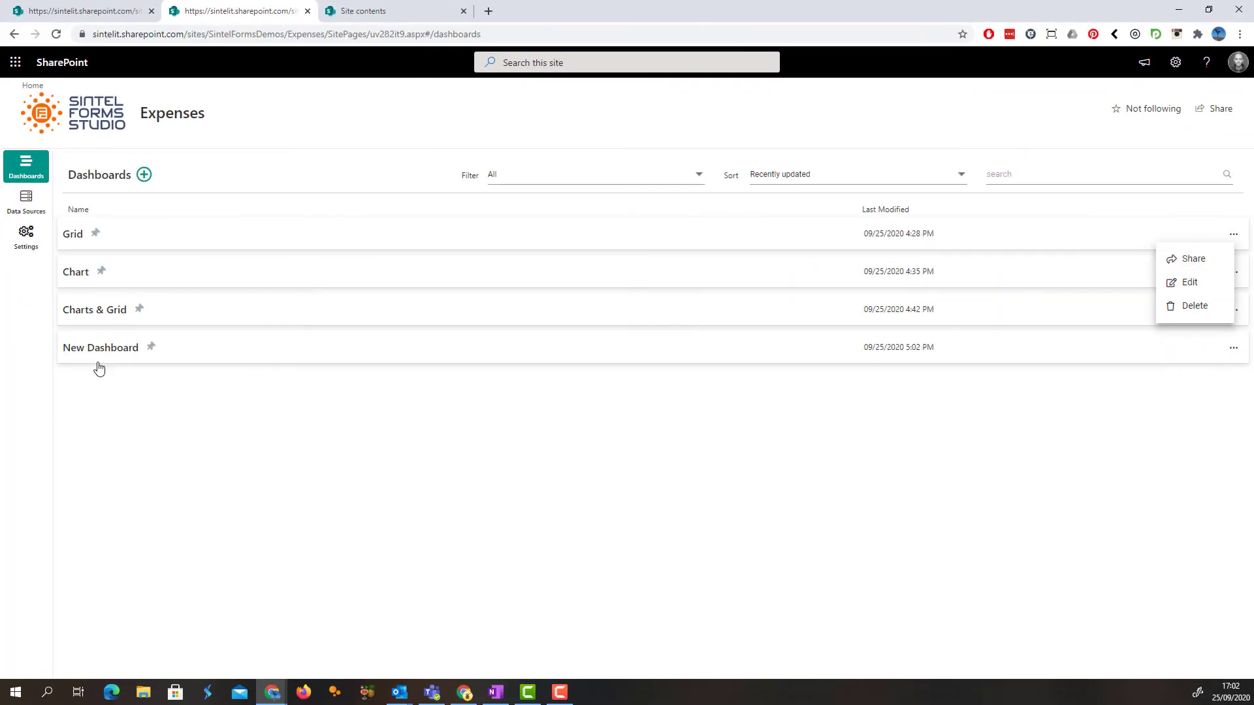
pyautogui.click(141, 311)
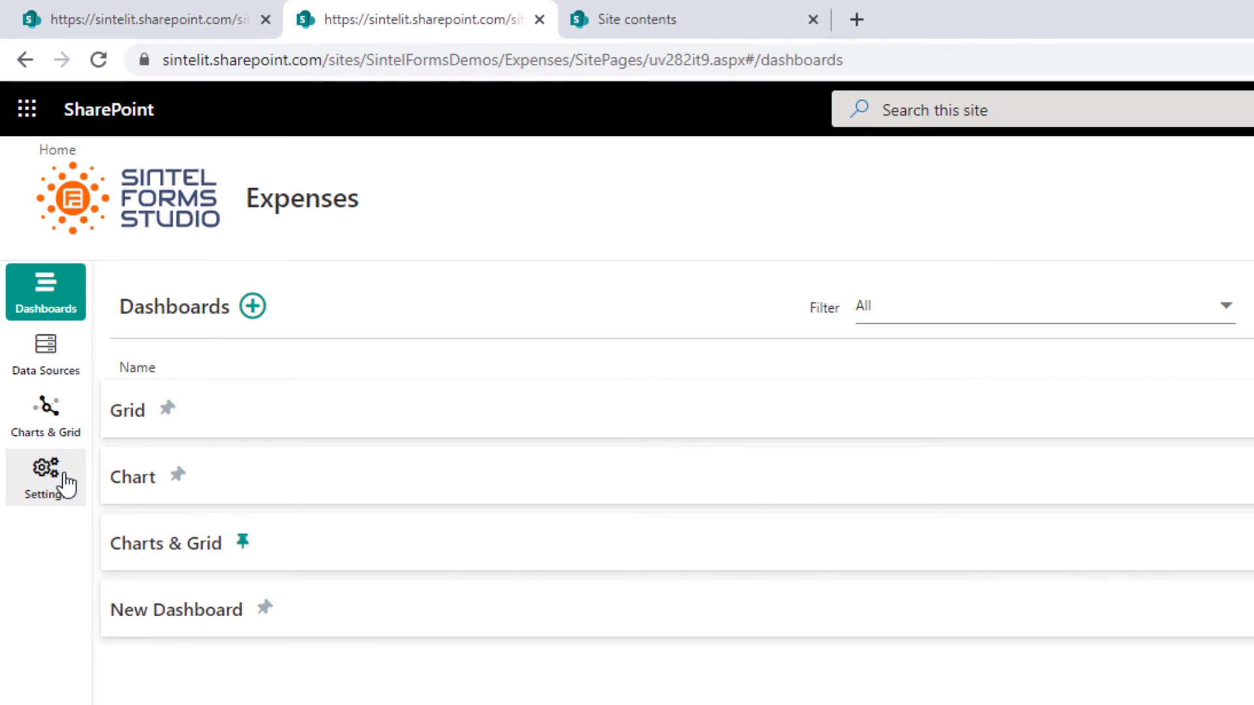
pyautogui.click(42, 421)
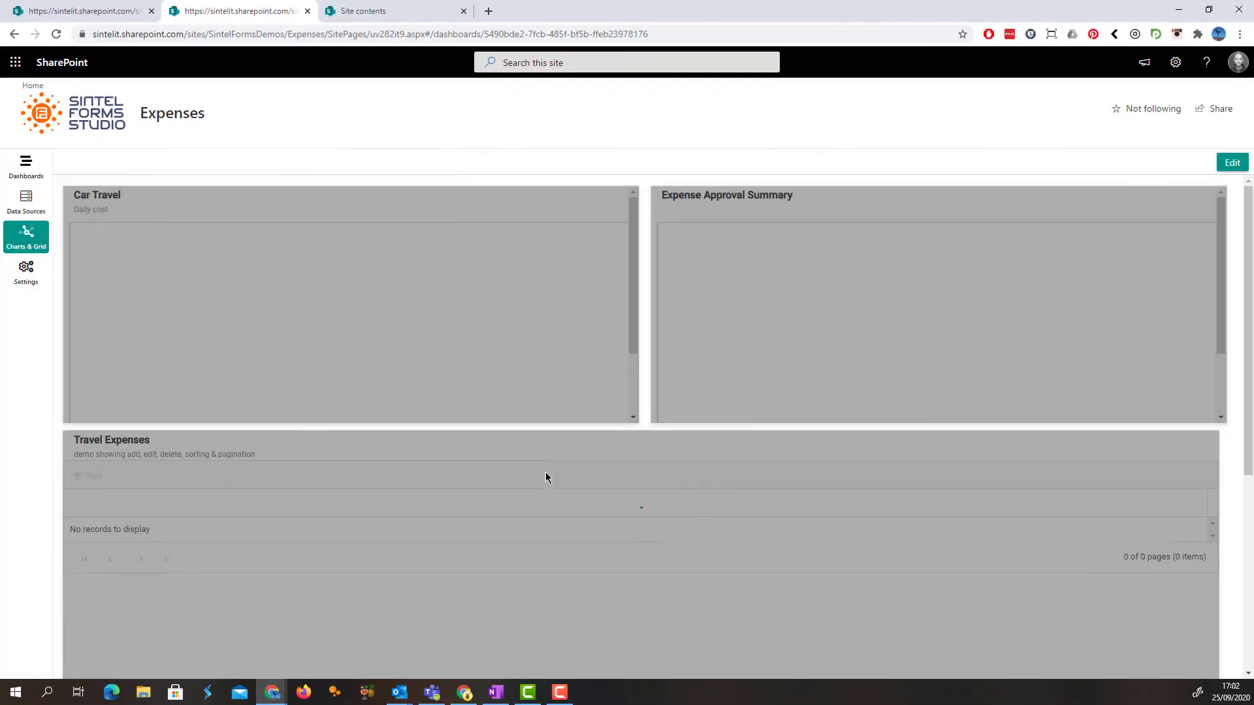